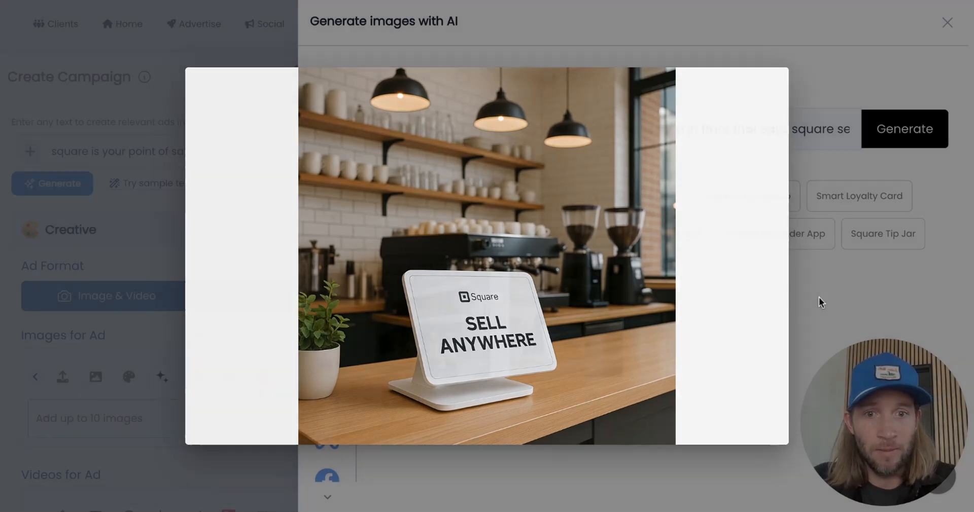
# Preview the generated house construction ad image at full size and close the preview.
pyautogui.click(818, 298)
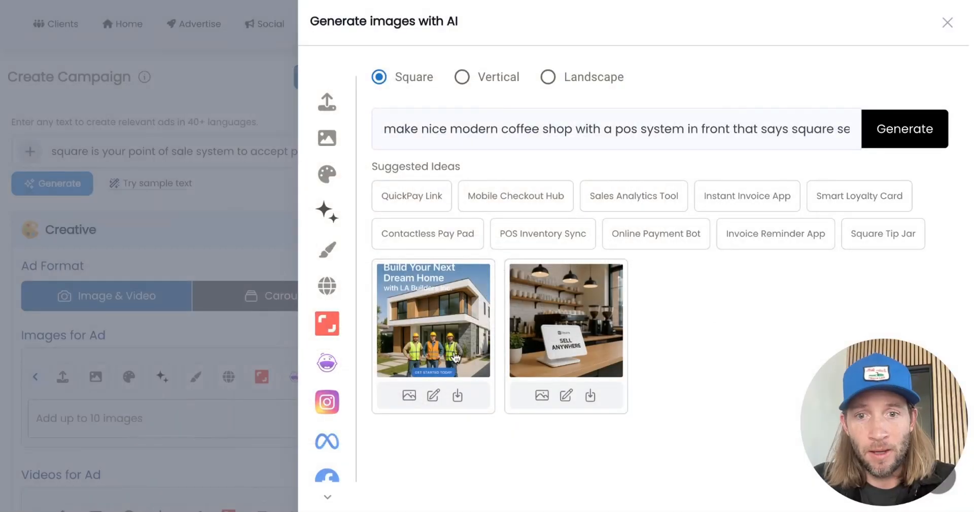
pyautogui.click(410, 396)
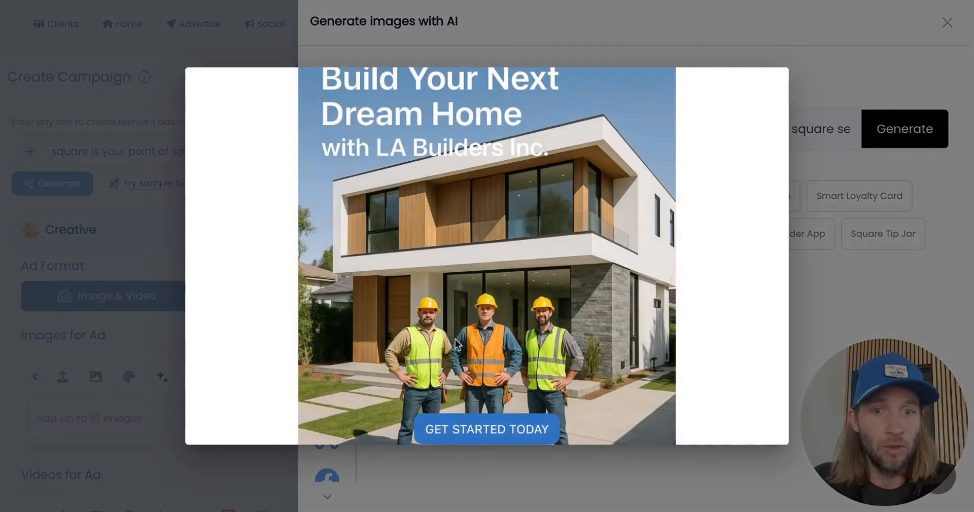
pyautogui.click(810, 291)
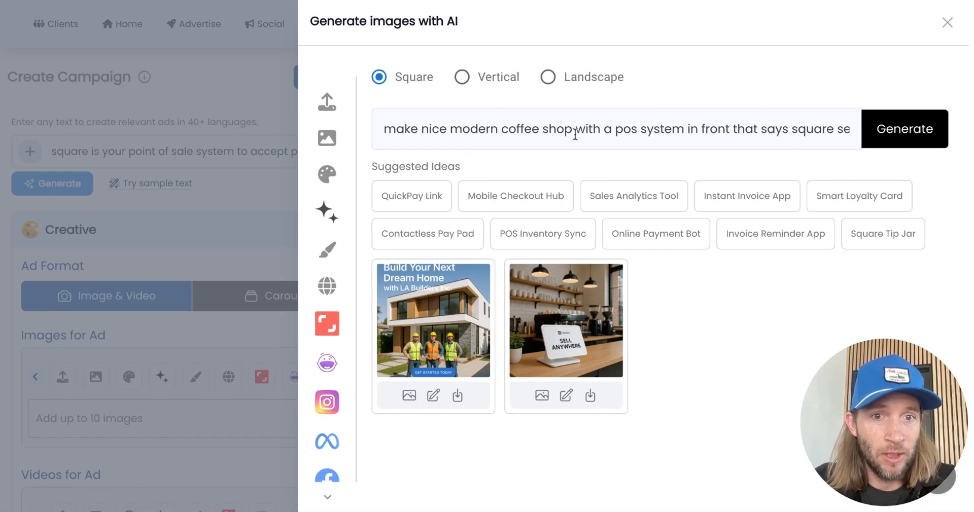
# Examine the coffee shop image prompt, including the wording requested for the POS system and the Square logo.
pyautogui.moveTo(641, 131); pyautogui.dragTo(849, 129)
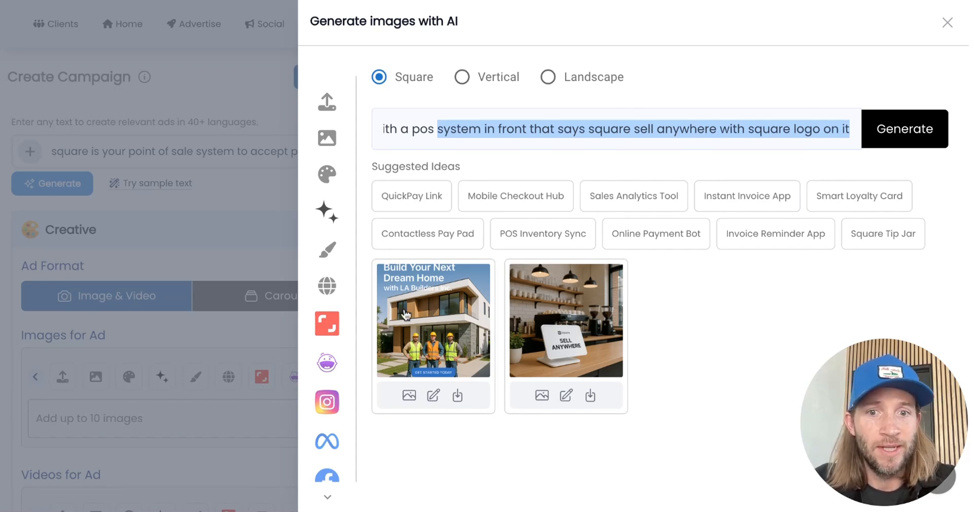
pyautogui.moveTo(433, 136); pyautogui.dragTo(362, 138)
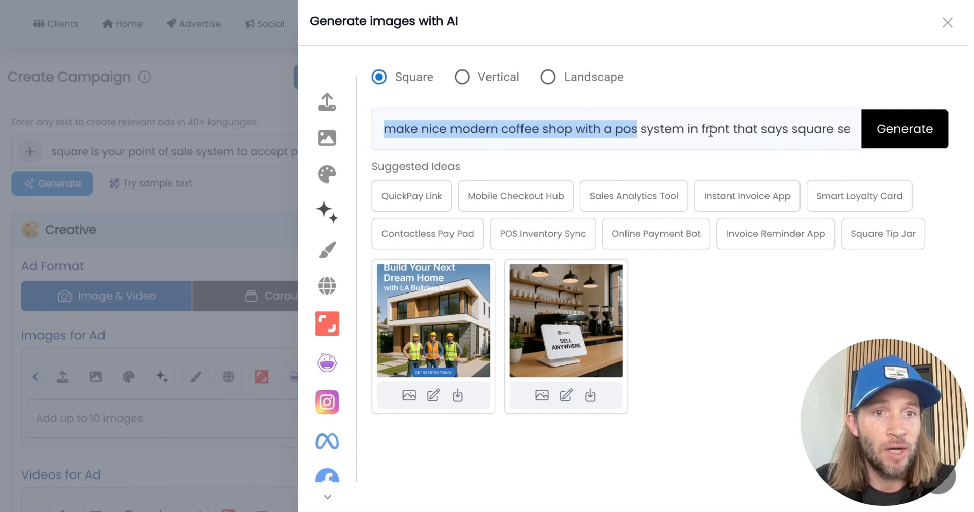
pyautogui.moveTo(754, 132); pyautogui.dragTo(856, 131)
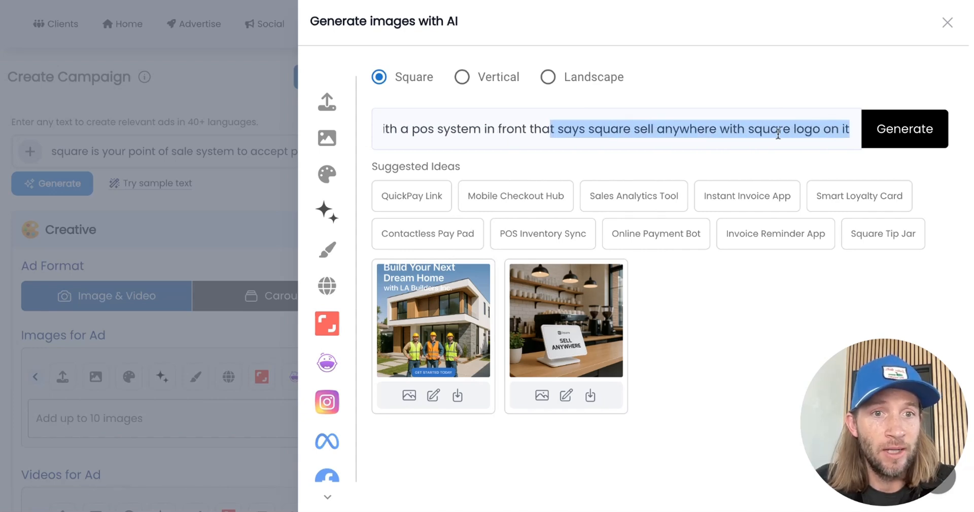
pyautogui.click(761, 132)
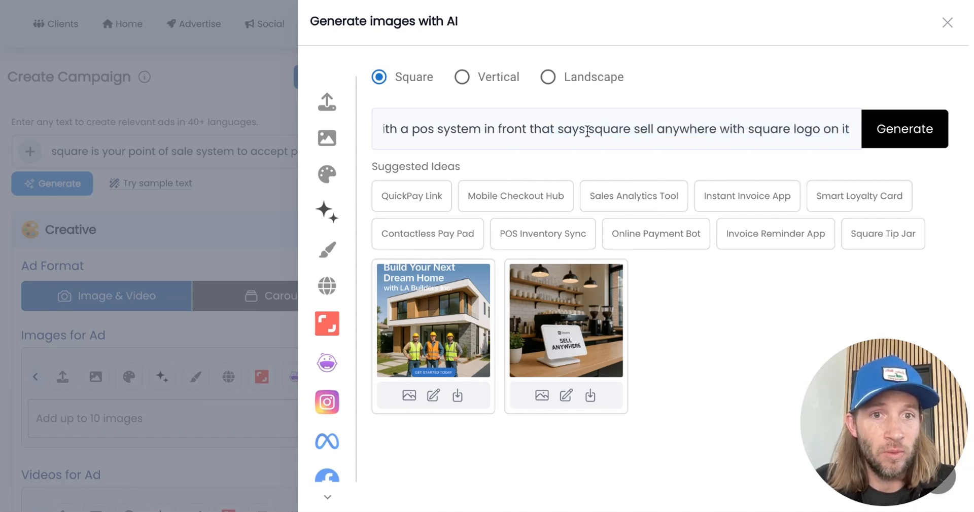
pyautogui.moveTo(587, 130); pyautogui.dragTo(721, 129)
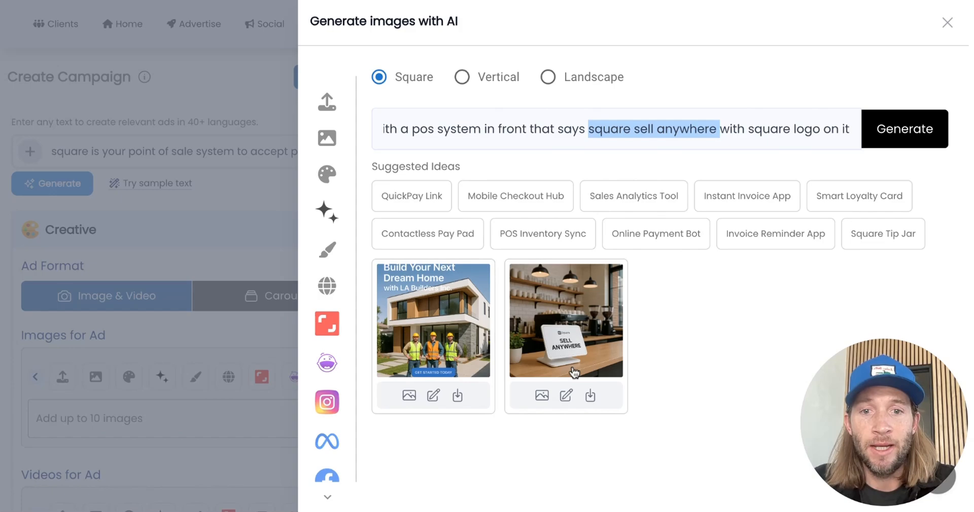
pyautogui.click(565, 398)
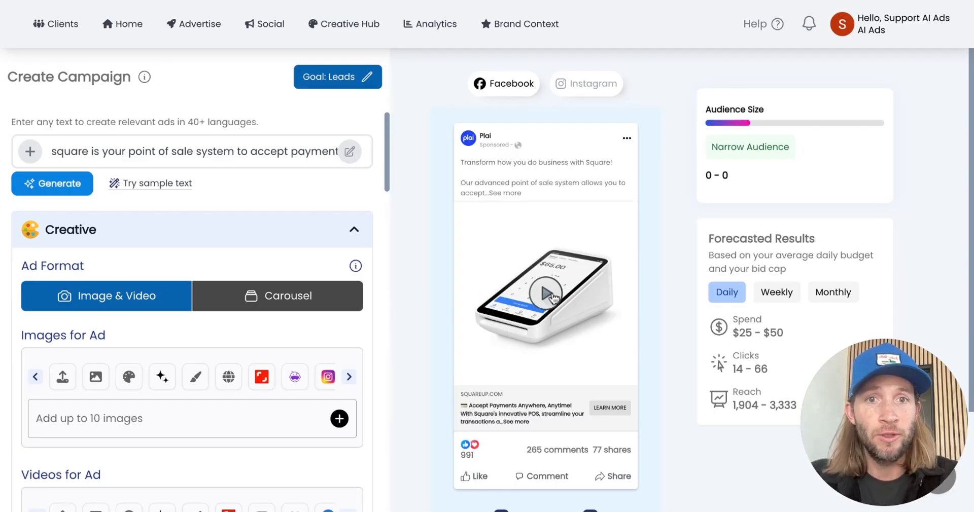
# Open the brand context's writing instructions and review the style rules and suggested additions.
pyautogui.click(518, 22)
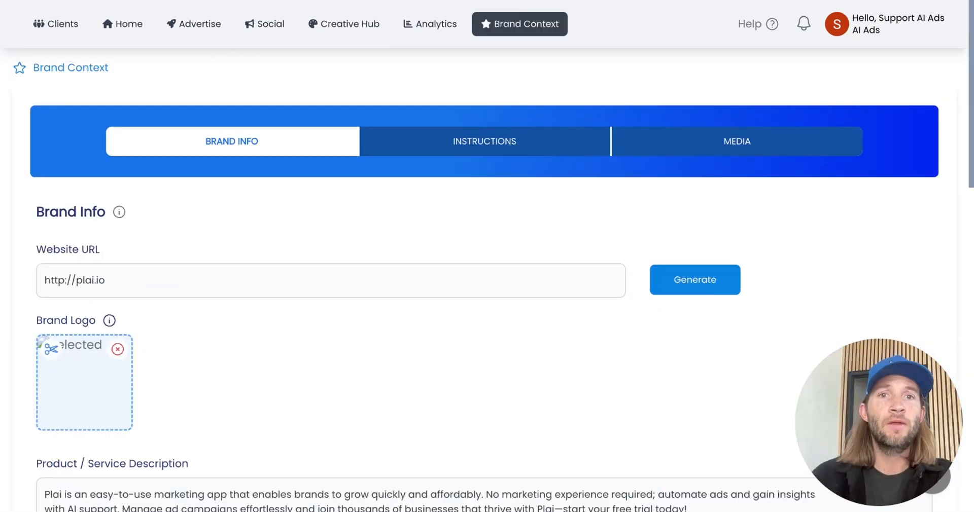
pyautogui.click(462, 142)
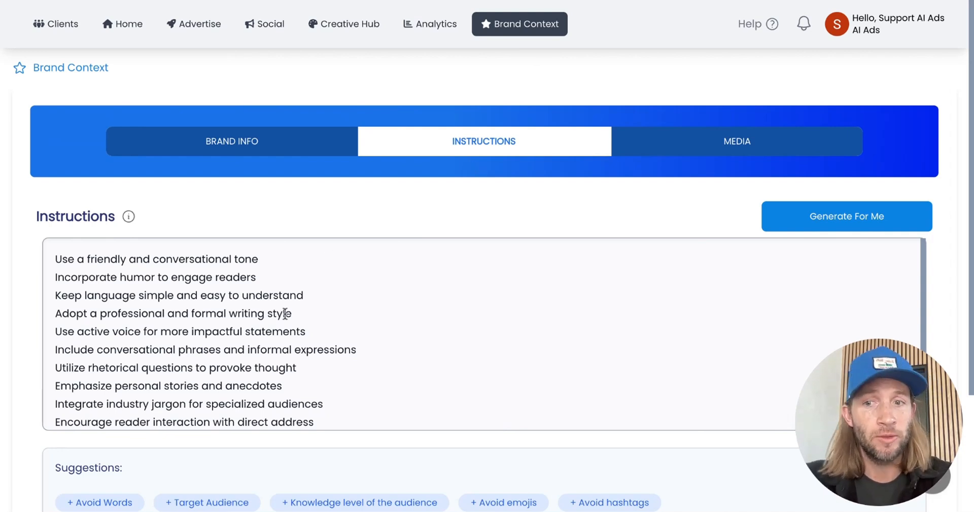
pyautogui.scroll(-3, 284, 312)
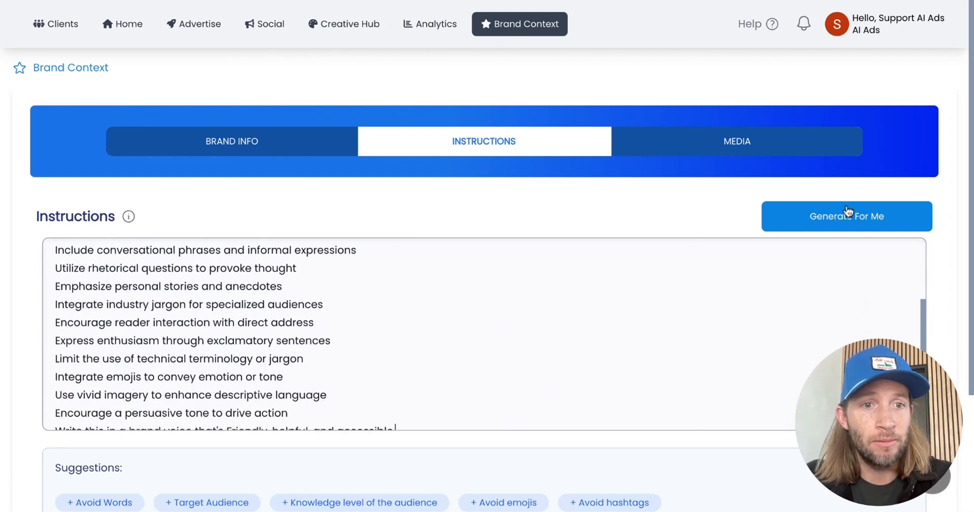
pyautogui.scroll(3, 265, 368)
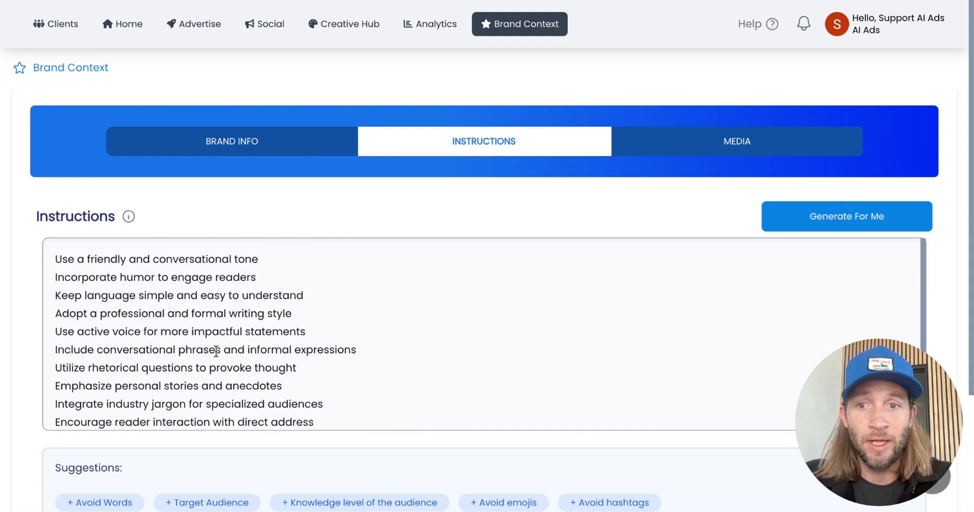
pyautogui.scroll(-2, 239, 238)
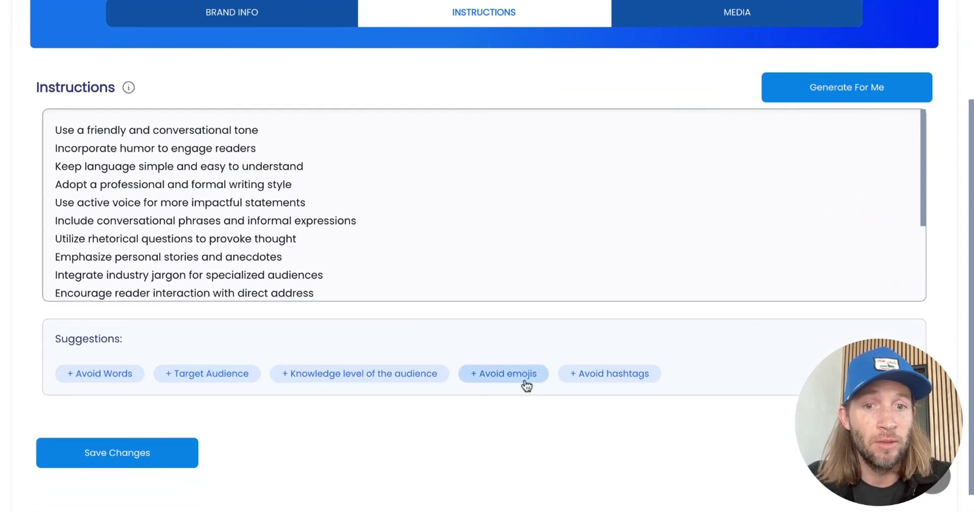
pyautogui.scroll(1, 353, 226)
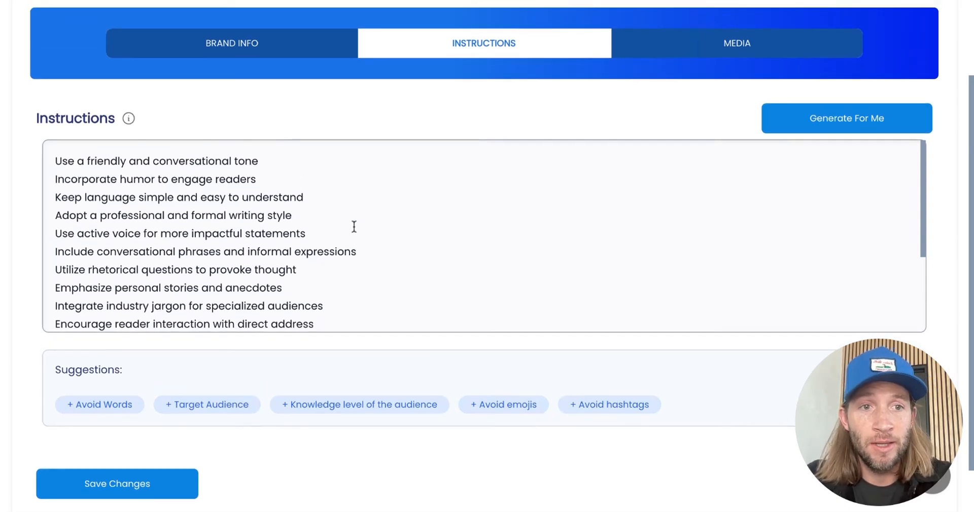
# Add the rule "never use the word transform" at the end of the brand instructions, after a blank line.
pyautogui.scroll(-1, 354, 227)
pyautogui.scroll(-5, 337, 282)
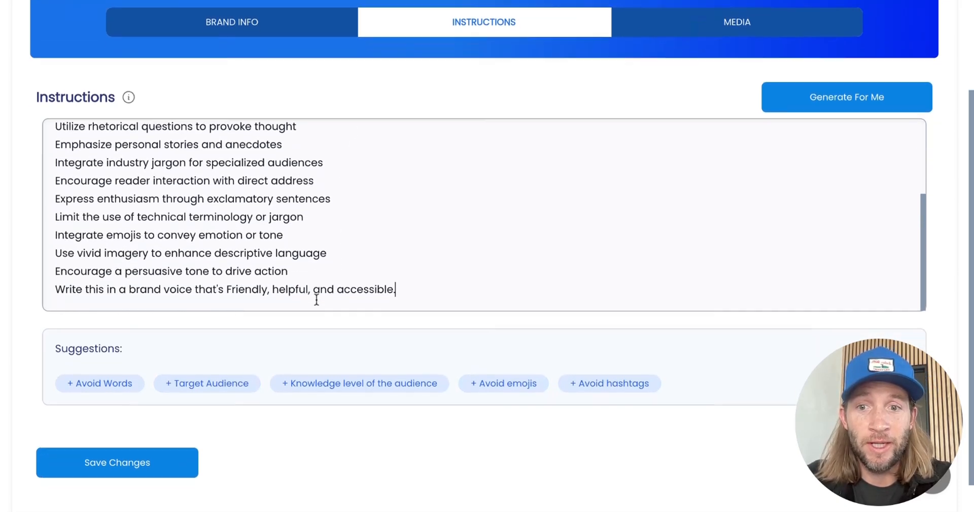
pyautogui.press('Return')
pyautogui.press('Return')
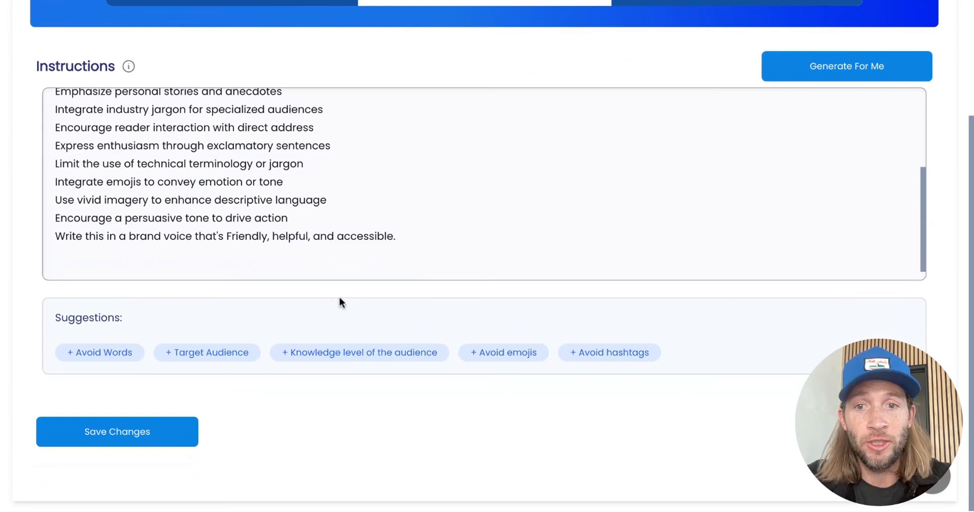
pyautogui.scroll(3, 487, 254)
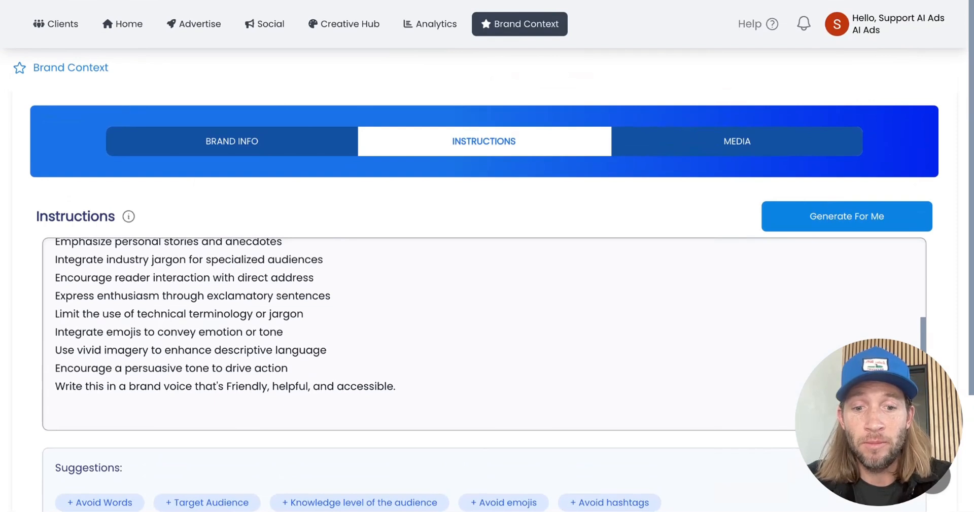
pyautogui.write('never use')
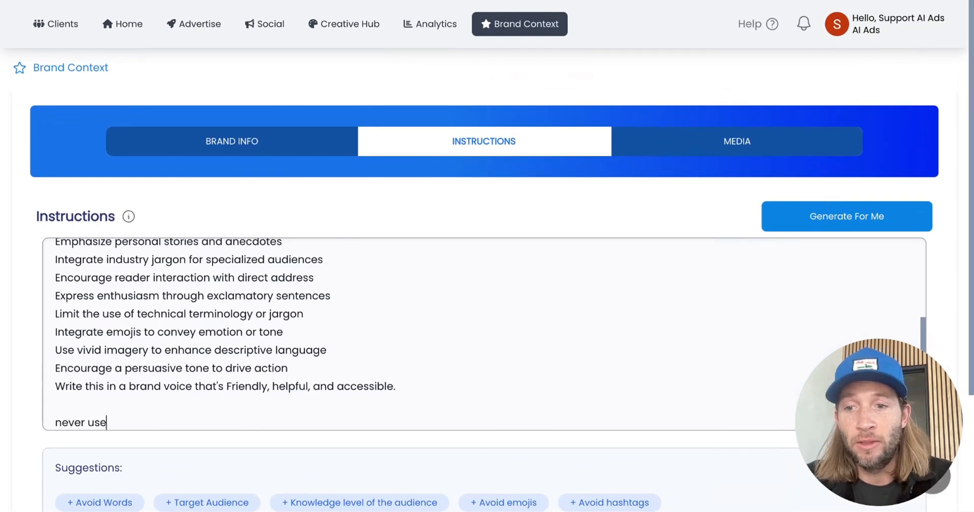
pyautogui.write(' the word trans')
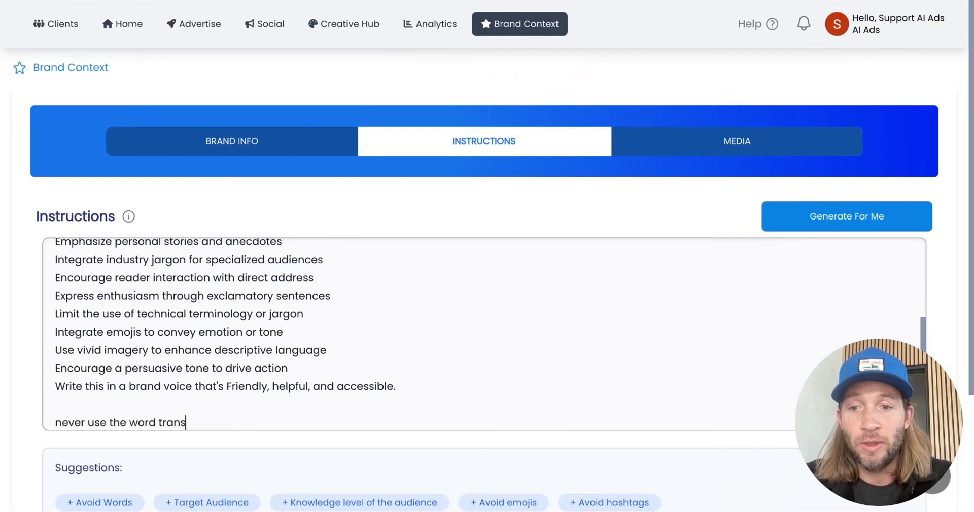
pyautogui.write('form')
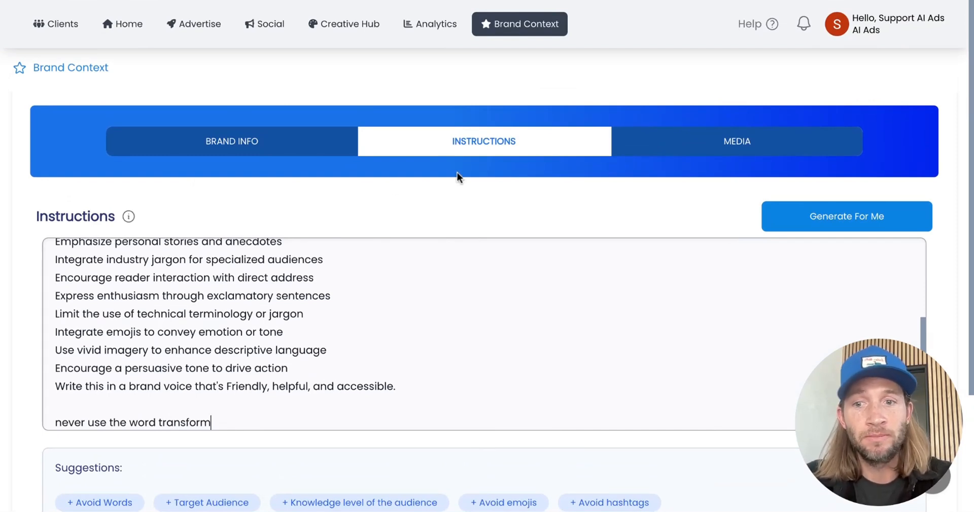
pyautogui.scroll(-1, 457, 173)
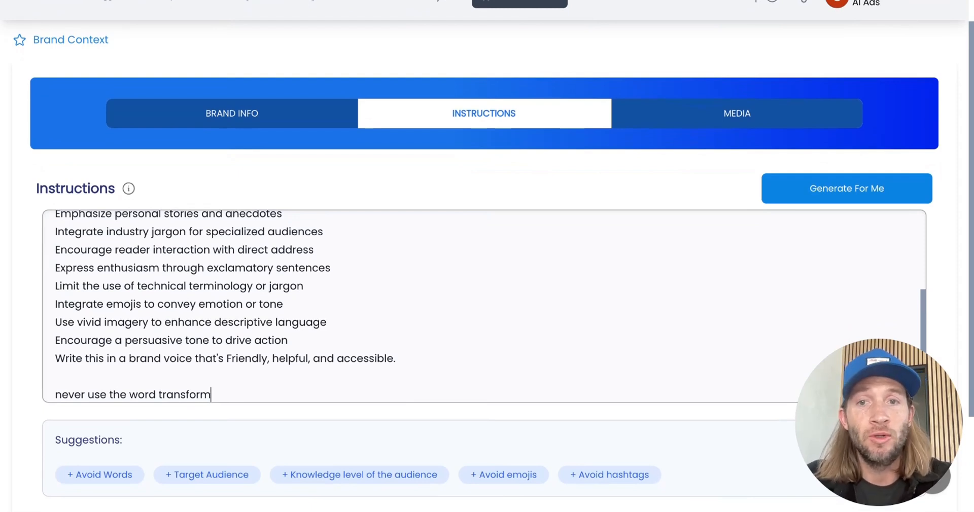
pyautogui.scroll(1, 457, 173)
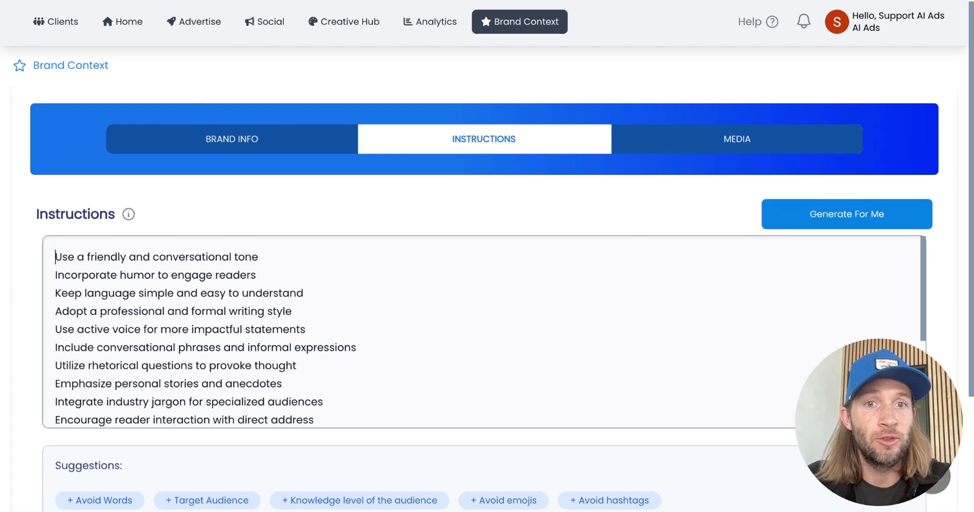
# Open Meta ad campaign creation and bring up the brand context attached to its ad text prompt.
pyautogui.click(198, 21)
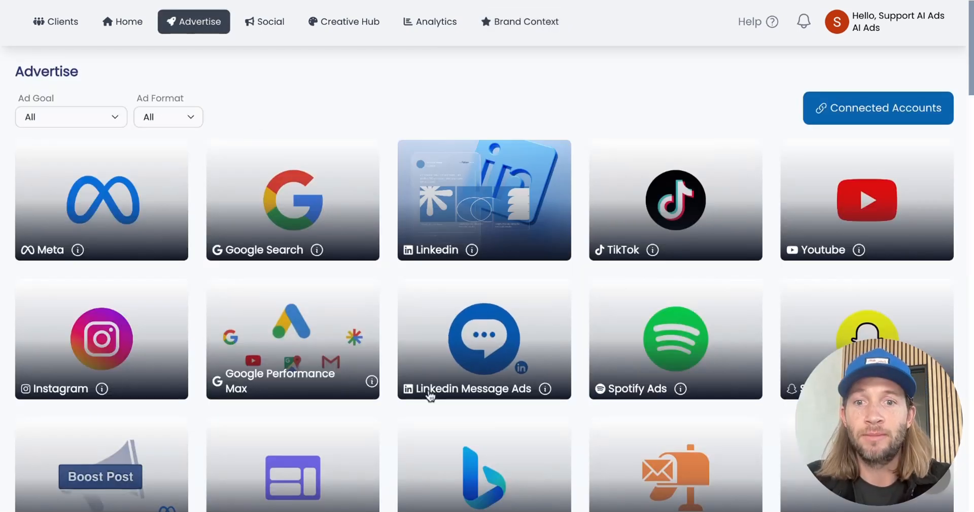
pyautogui.click(106, 213)
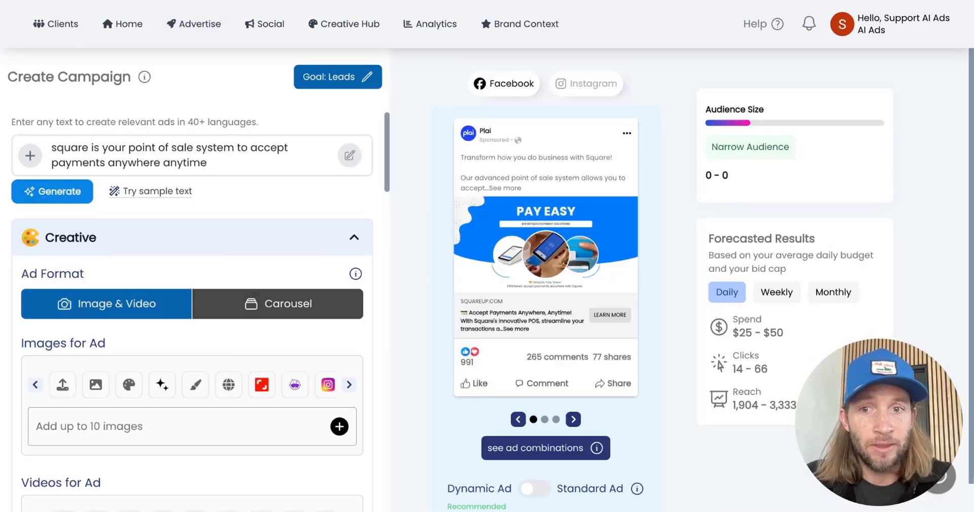
pyautogui.click(349, 156)
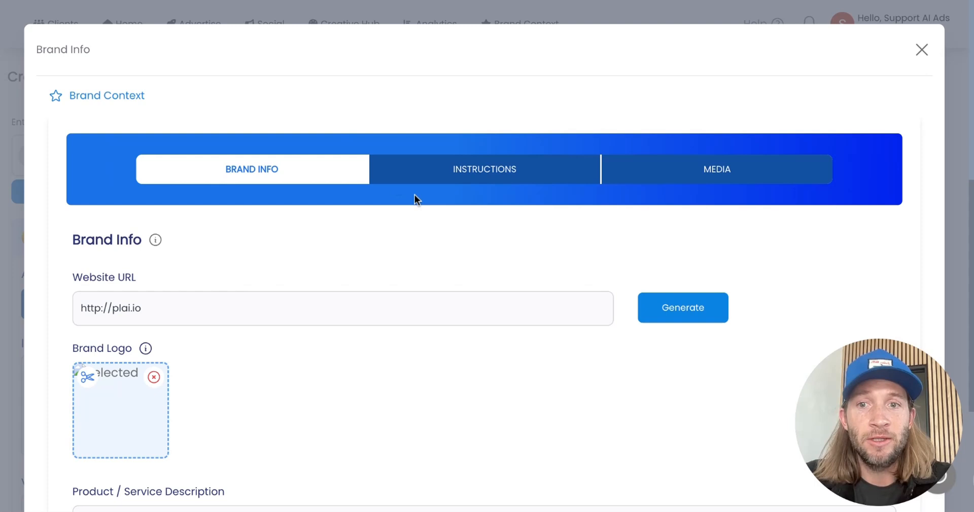
# Review the brand details, language options and writing instructions within the campaign, and close the brand context.
pyautogui.scroll(-1, 370, 350)
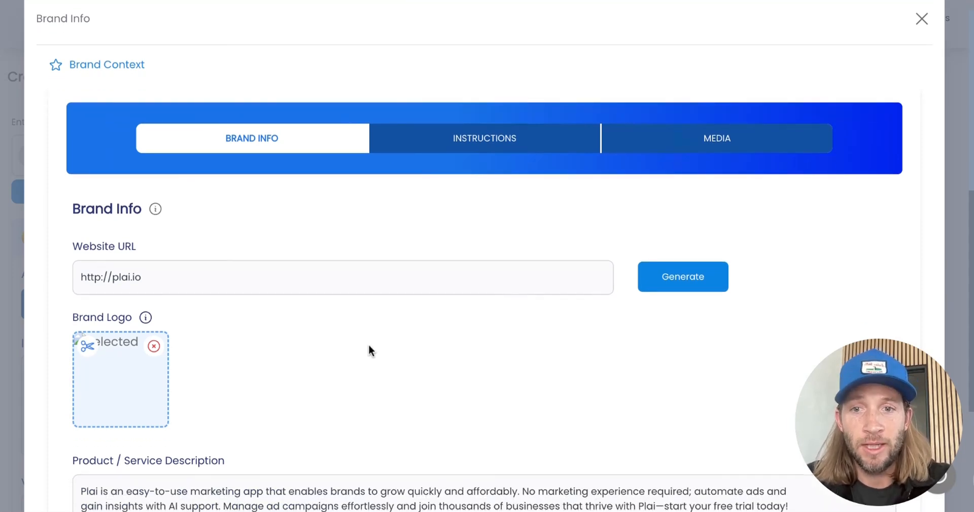
pyautogui.scroll(-6, 563, 337)
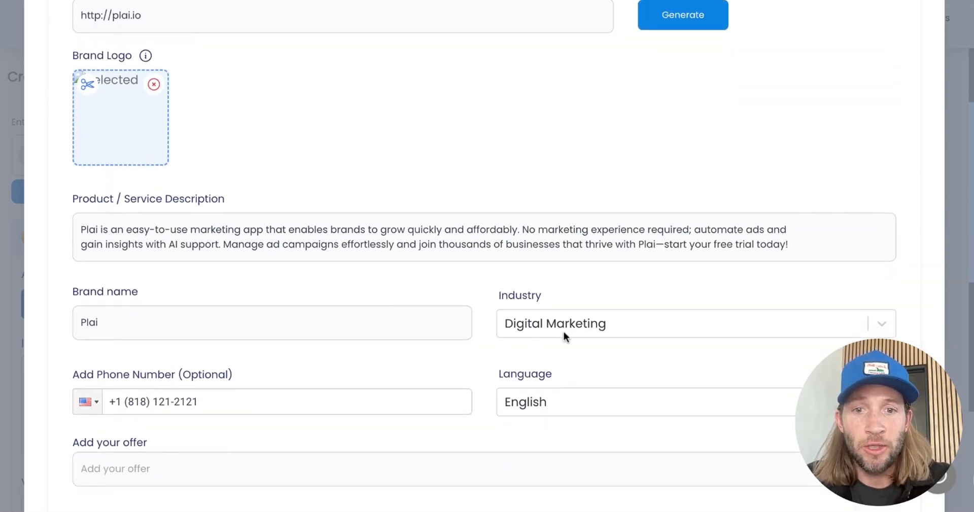
pyautogui.click(589, 348)
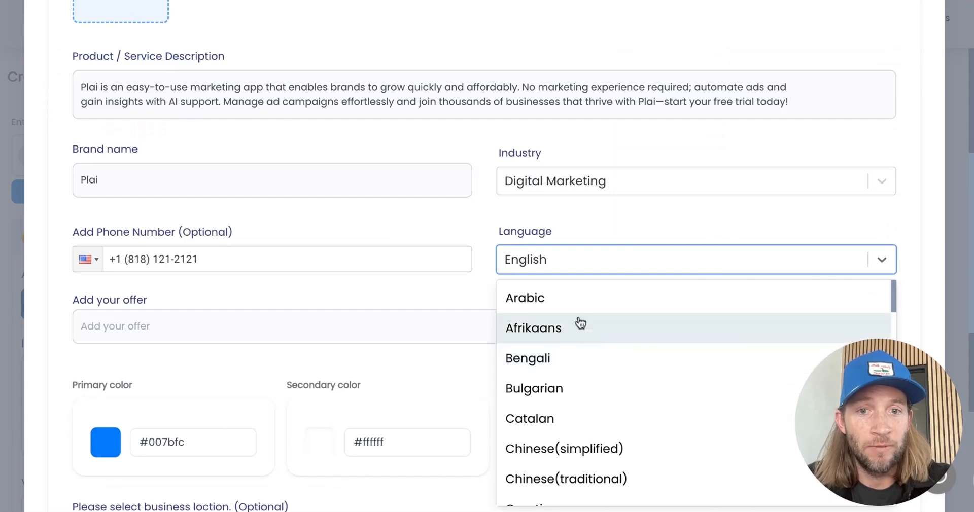
pyautogui.click(416, 323)
pyautogui.scroll(-1, 415, 323)
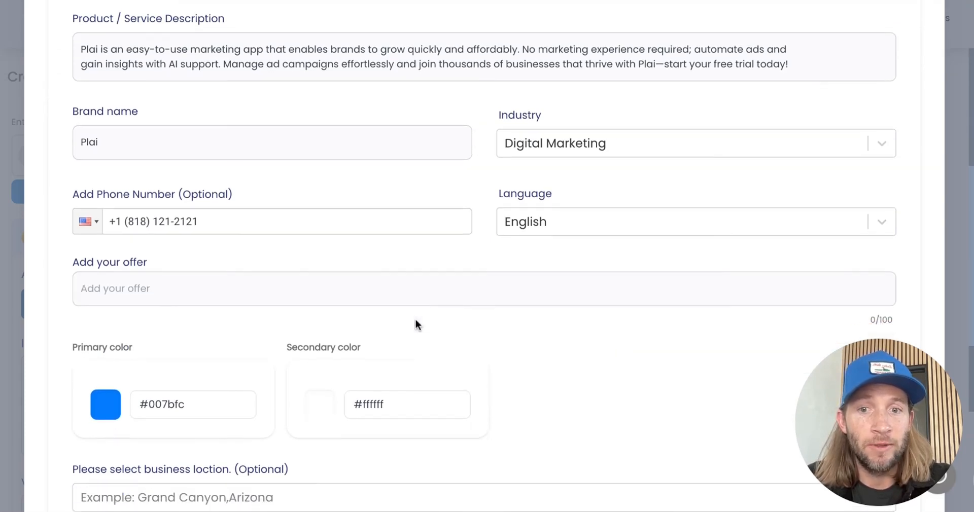
pyautogui.scroll(10, 475, 316)
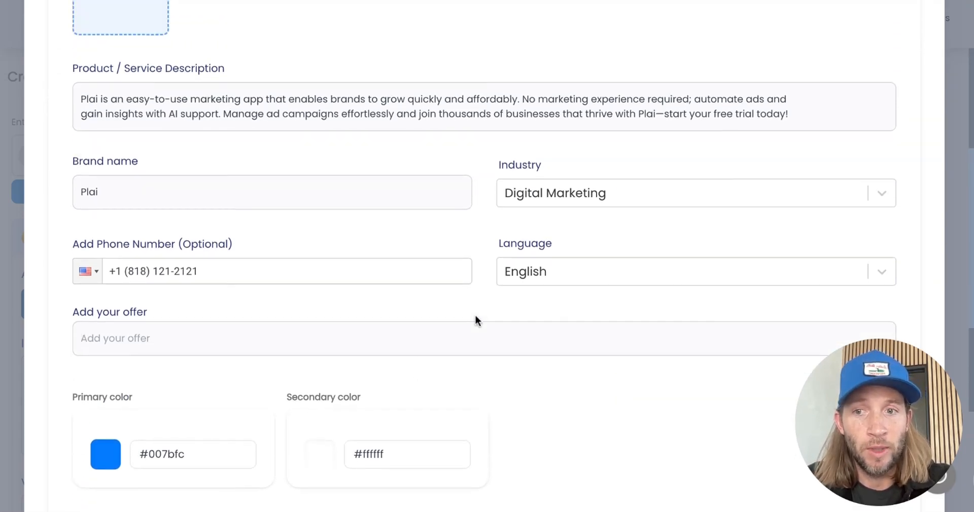
pyautogui.click(481, 174)
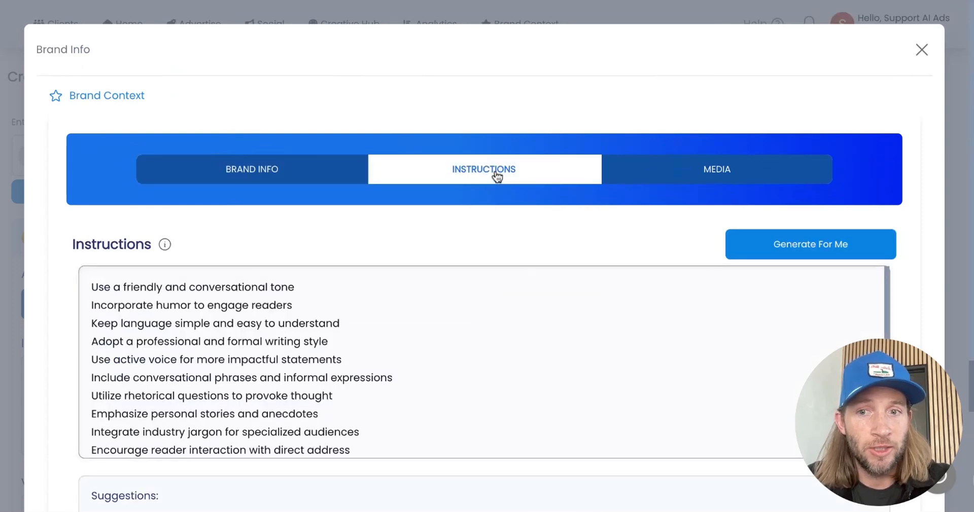
pyautogui.click(922, 49)
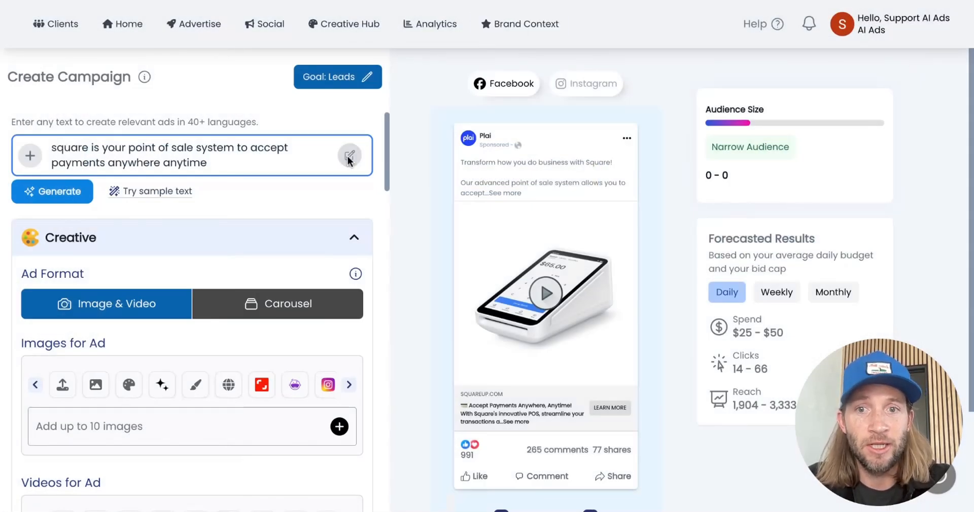
pyautogui.moveTo(348, 157); pyautogui.dragTo(49, 150)
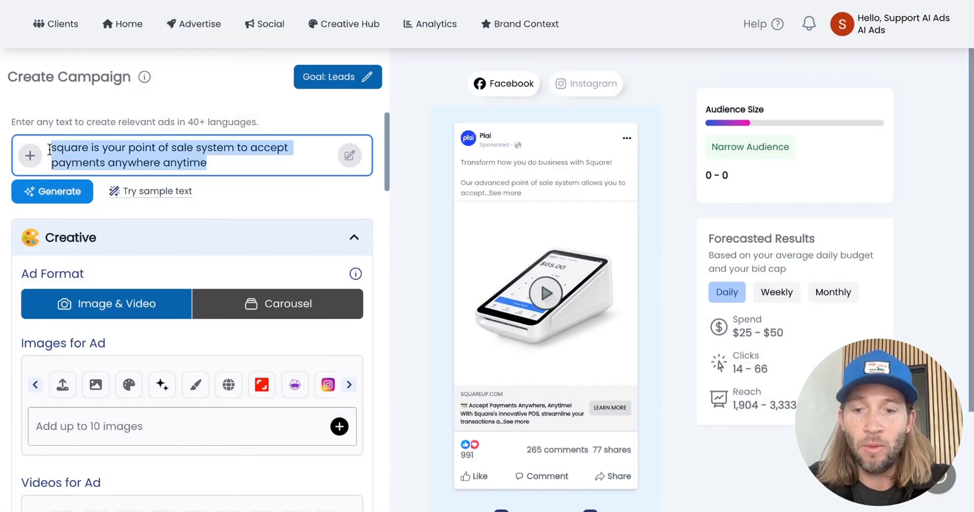
pyautogui.click(227, 169)
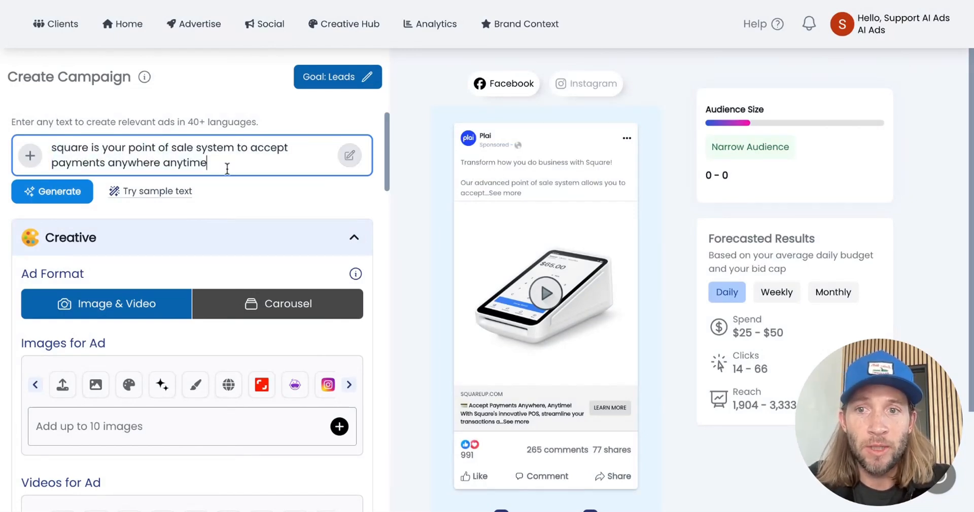
# Lengthen the ad text prompt by pasting the sentence about Square's point of sale system in repeatedly.
pyautogui.hotkey('ctrl', 'v')
pyautogui.hotkey('ctrl', 'v')
pyautogui.hotkey('ctrl', 'v')
pyautogui.hotkey('ctrl', 'v')
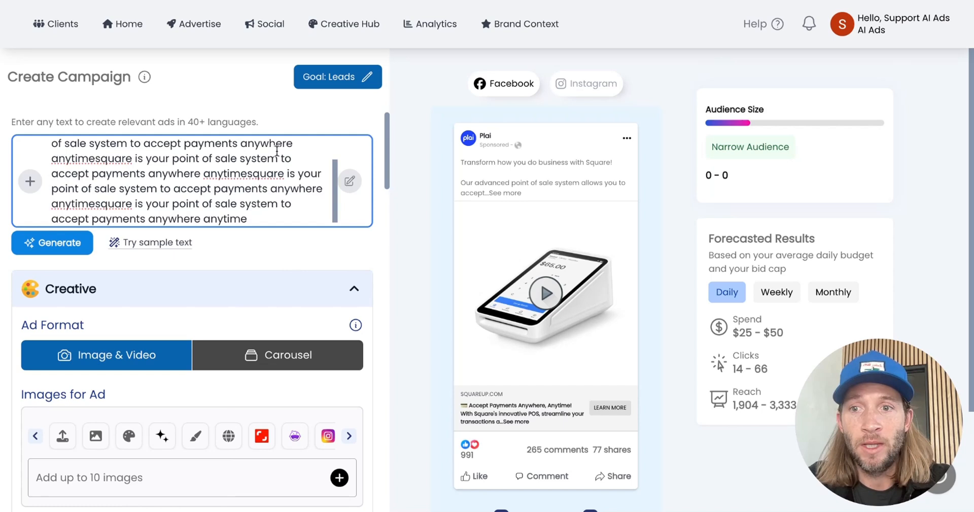
pyautogui.scroll(3, 278, 151)
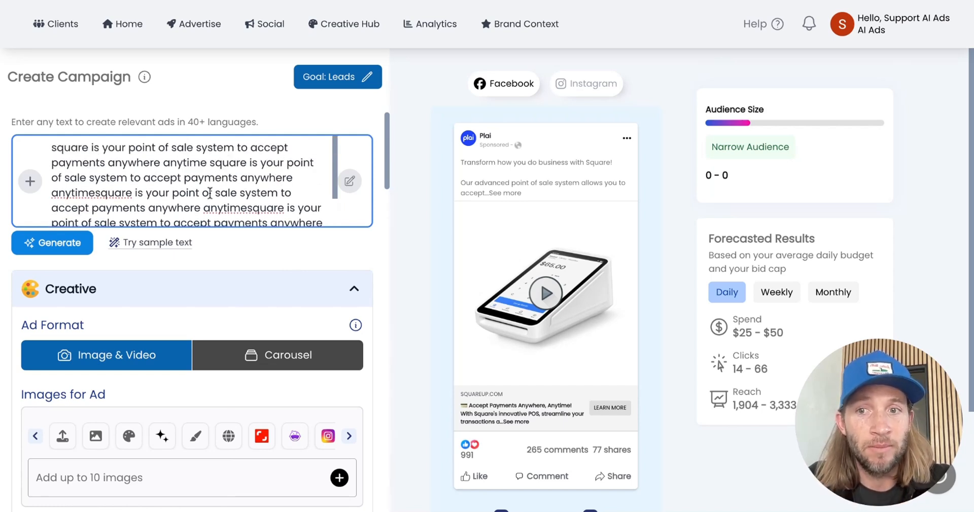
# Replace the entire ad text prompt with the short phrase "free trial".
pyautogui.hotkey('ctrl', 'a')
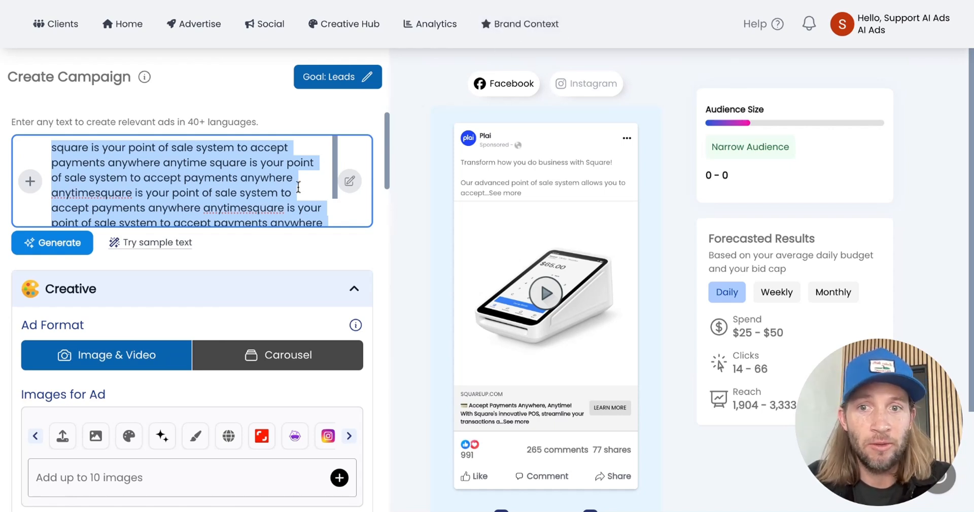
pyautogui.write('free')
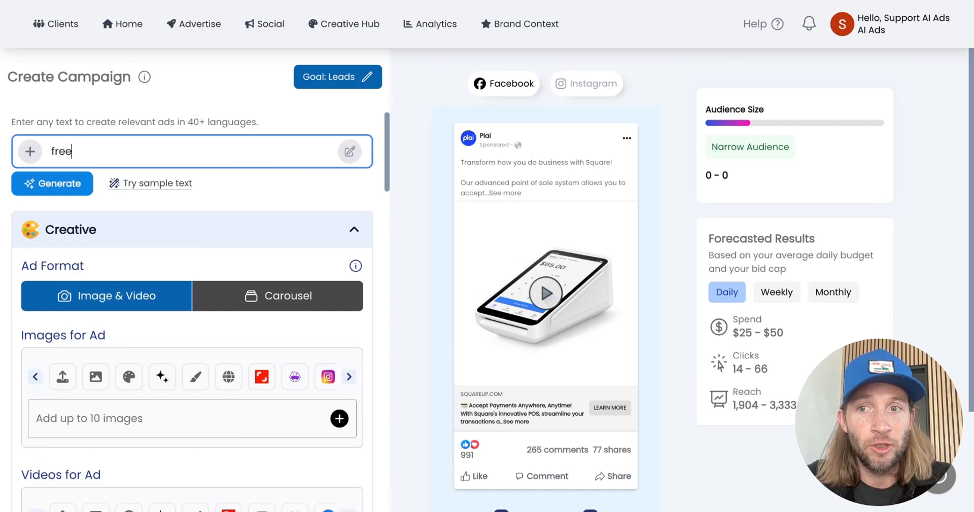
pyautogui.write(' trial')
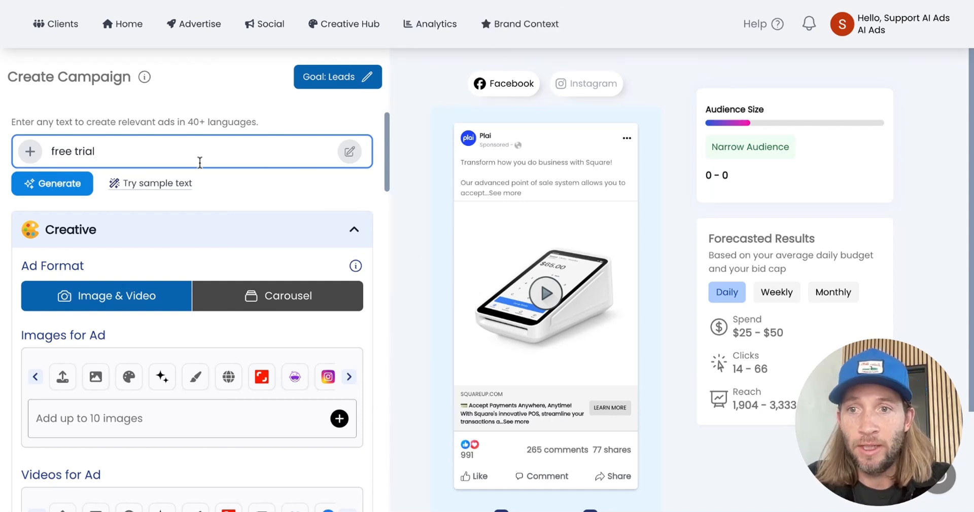
# Change the ad text prompt to "open house", and bring up the attached brand info and close it again.
pyautogui.tripleClick(179, 152)
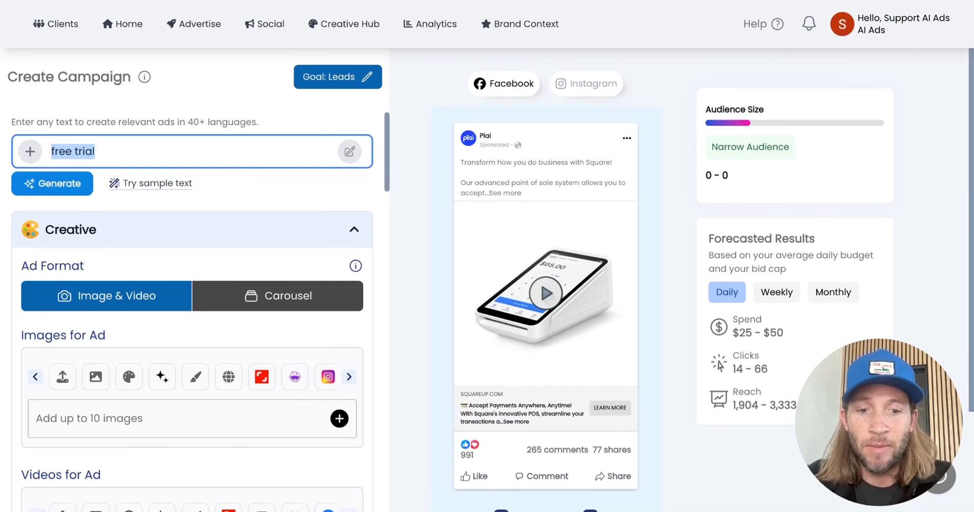
pyautogui.write('open house')
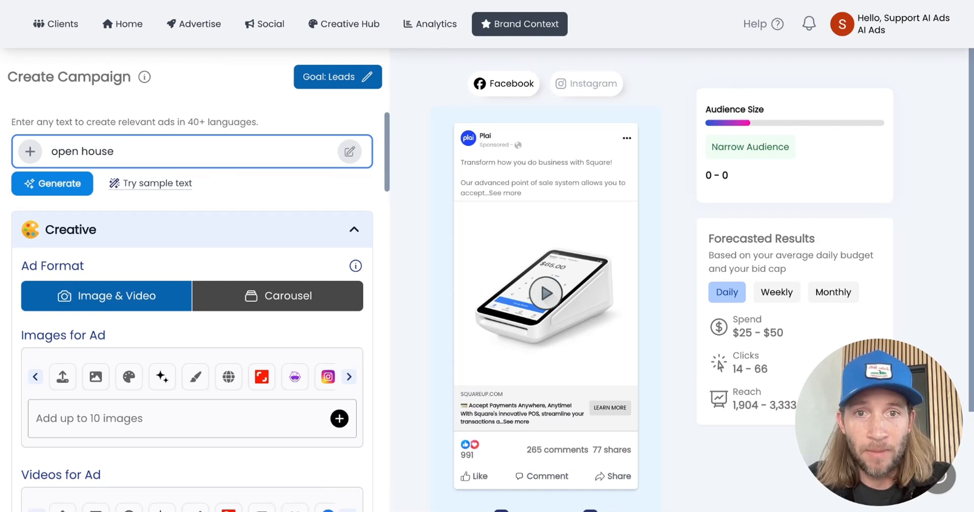
pyautogui.click(520, 23)
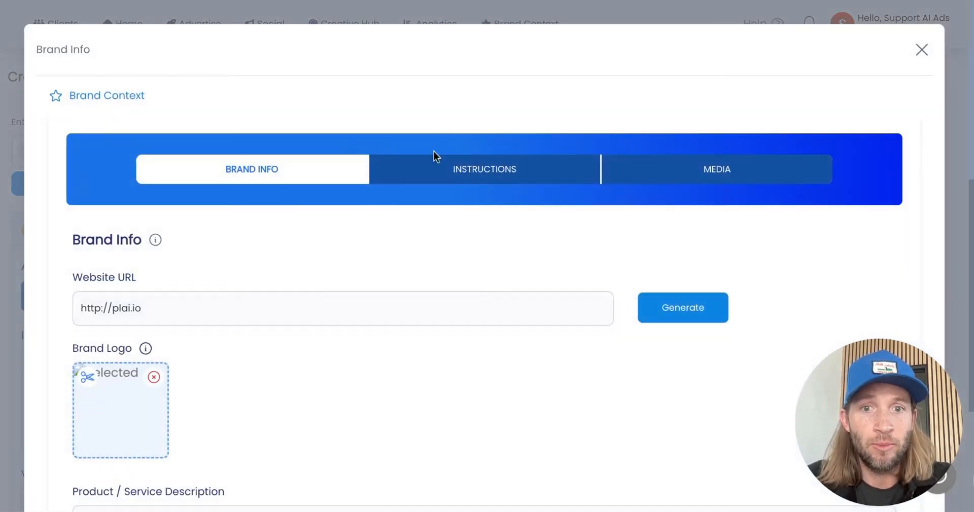
pyautogui.click(923, 49)
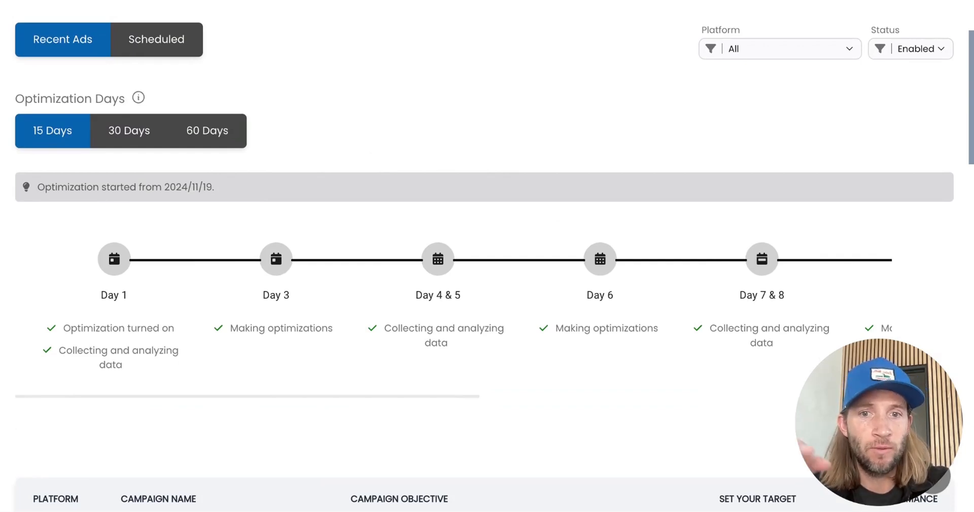
# Open the target settings of the Google campaign Search_maxconv_WhitelabelAdTool, check the available target metrics, and close them without saving.
pyautogui.scroll(1, 487, 257)
pyautogui.scroll(-8, 487, 256)
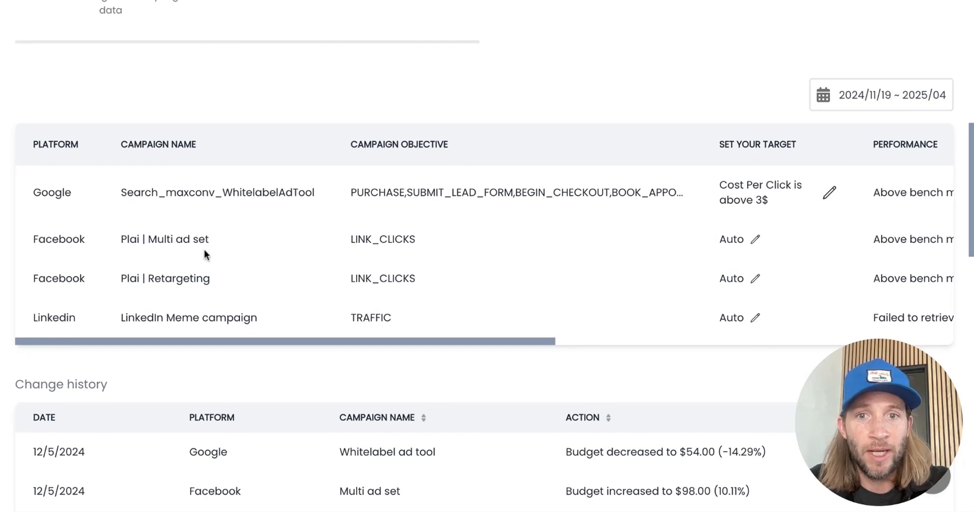
pyautogui.scroll(1, 204, 252)
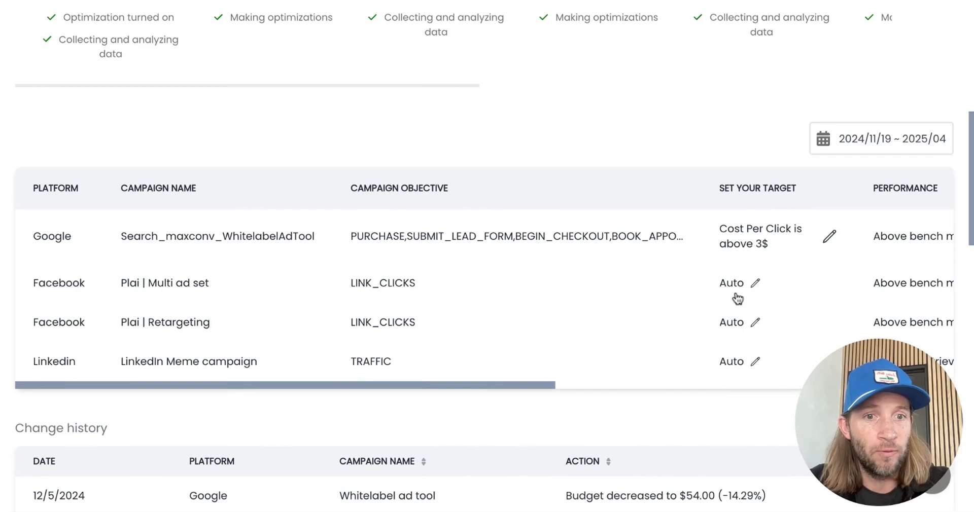
pyautogui.click(830, 238)
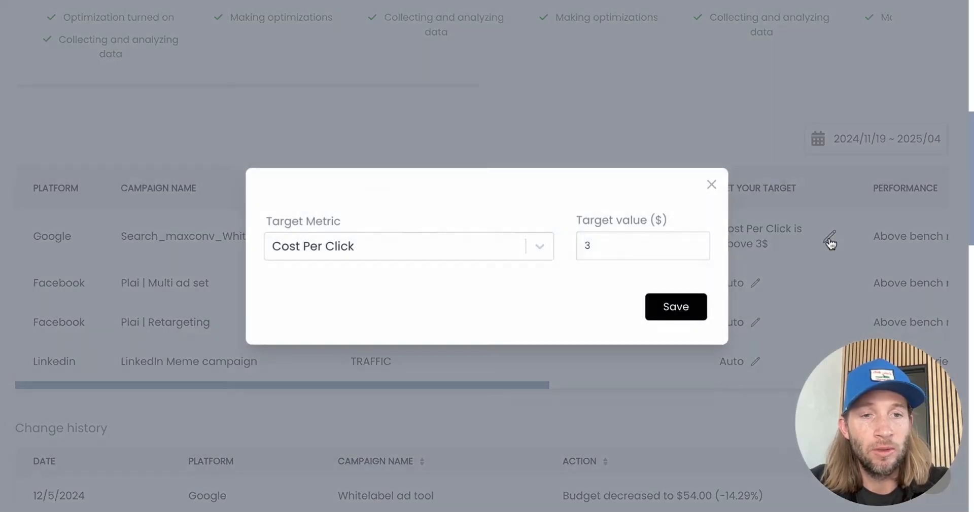
pyautogui.click(497, 249)
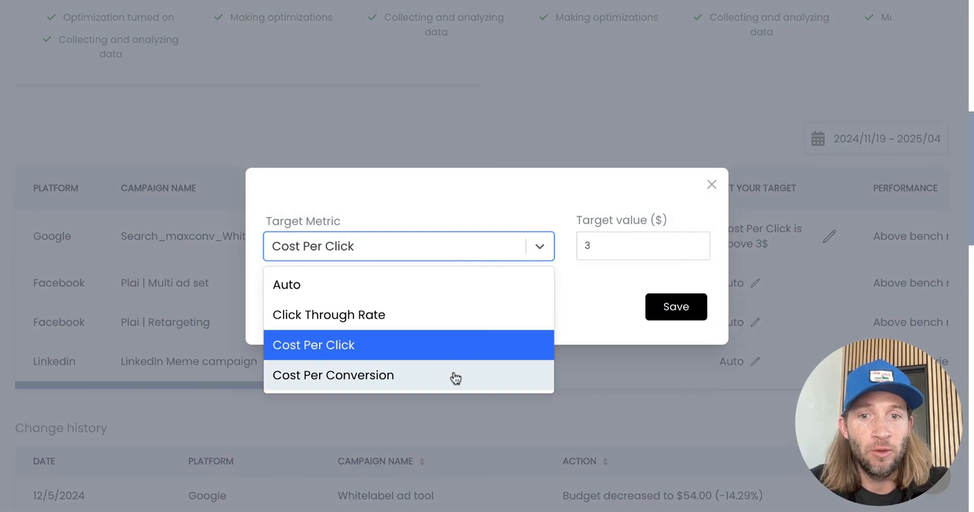
pyautogui.click(617, 247)
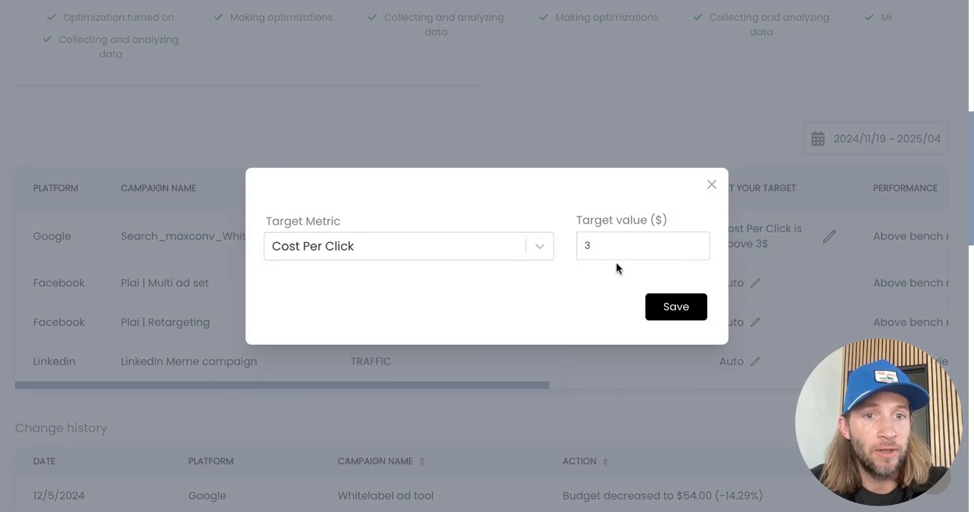
pyautogui.click(711, 186)
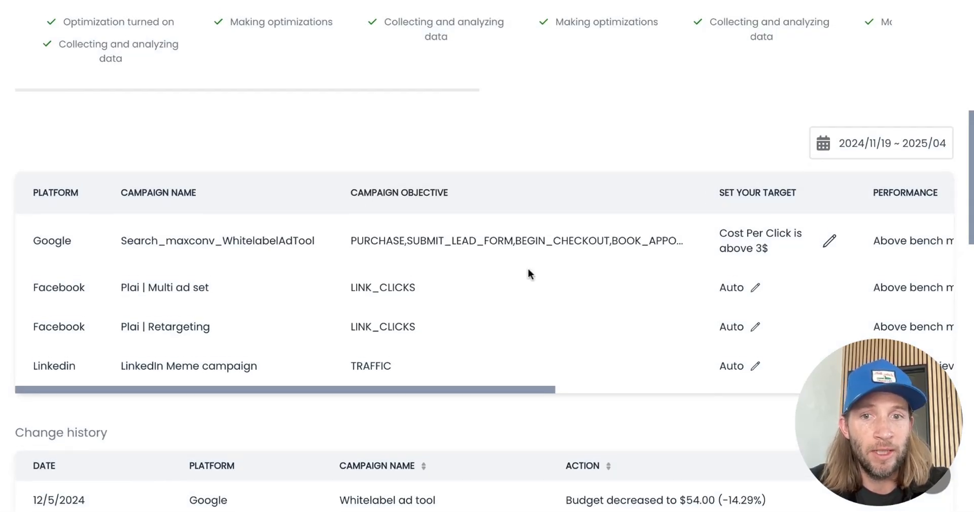
# Review the optimization days options, the timeline and the change history of the AI powered optimization folder.
pyautogui.scroll(1, 528, 272)
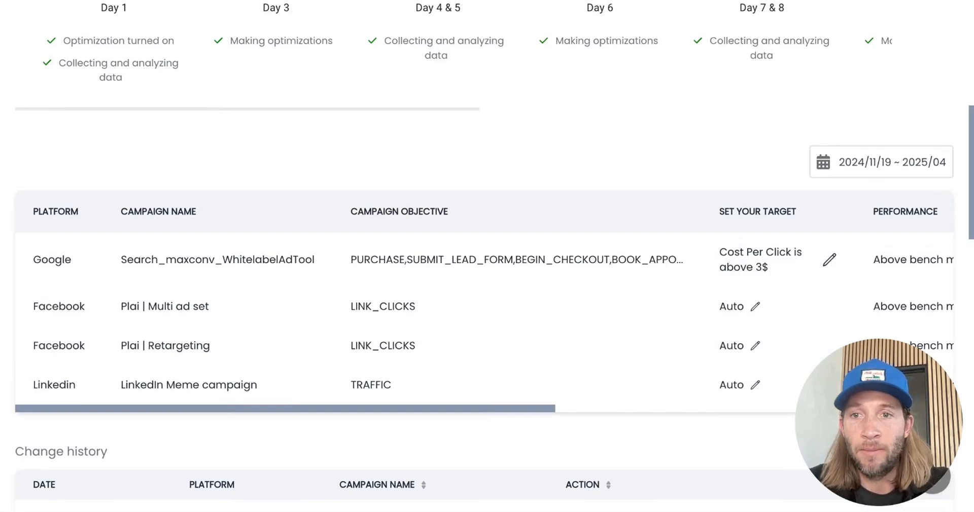
pyautogui.scroll(10, 372, 326)
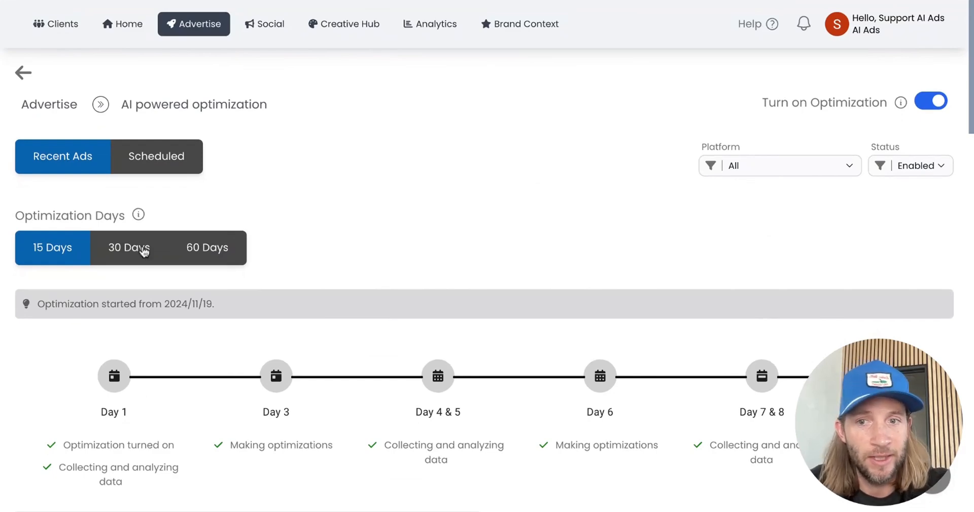
pyautogui.scroll(-10, 401, 300)
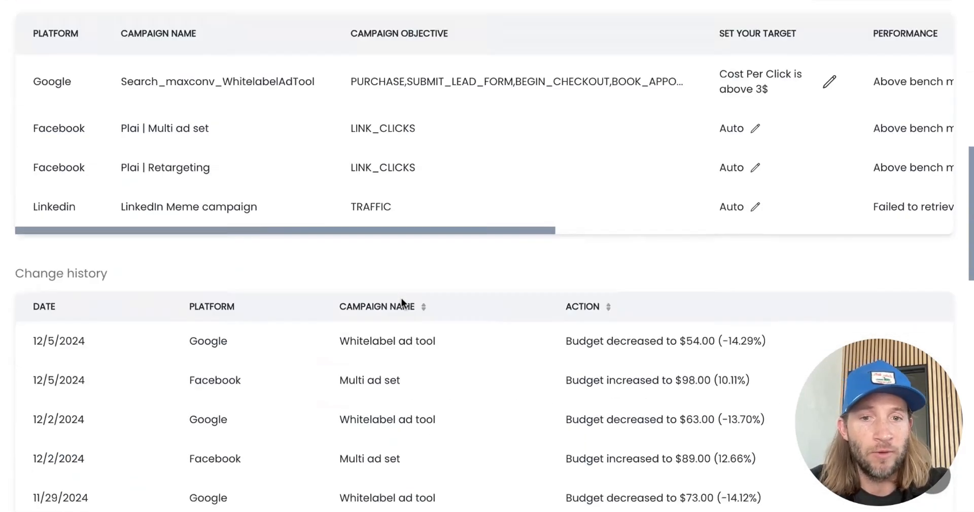
pyautogui.scroll(-2, 401, 301)
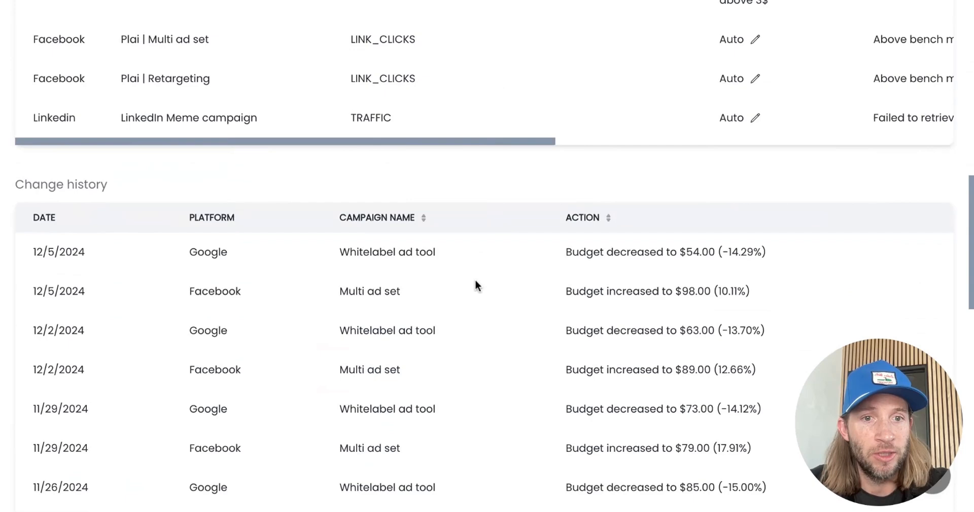
pyautogui.scroll(12, 481, 330)
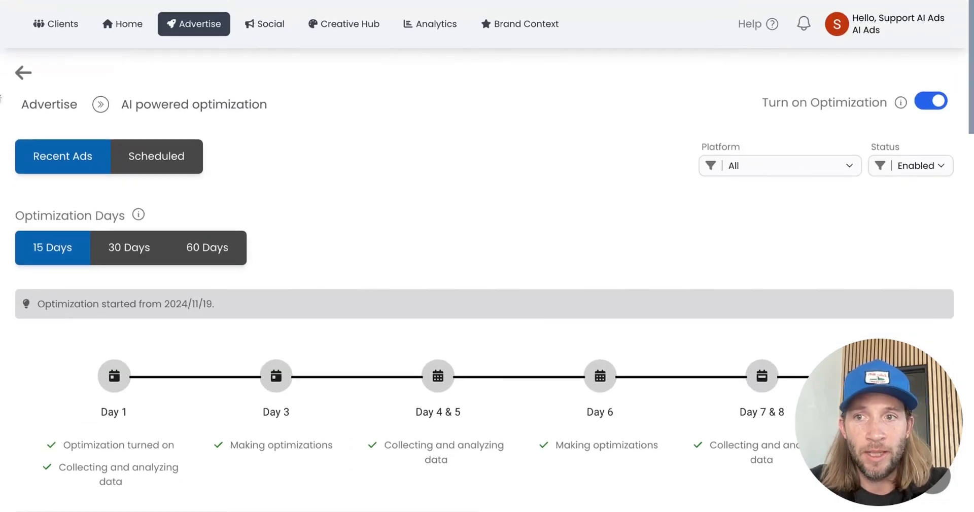
# Leave the AI powered optimization folder and look over the available ad platforms on the Advertise page.
pyautogui.click(26, 76)
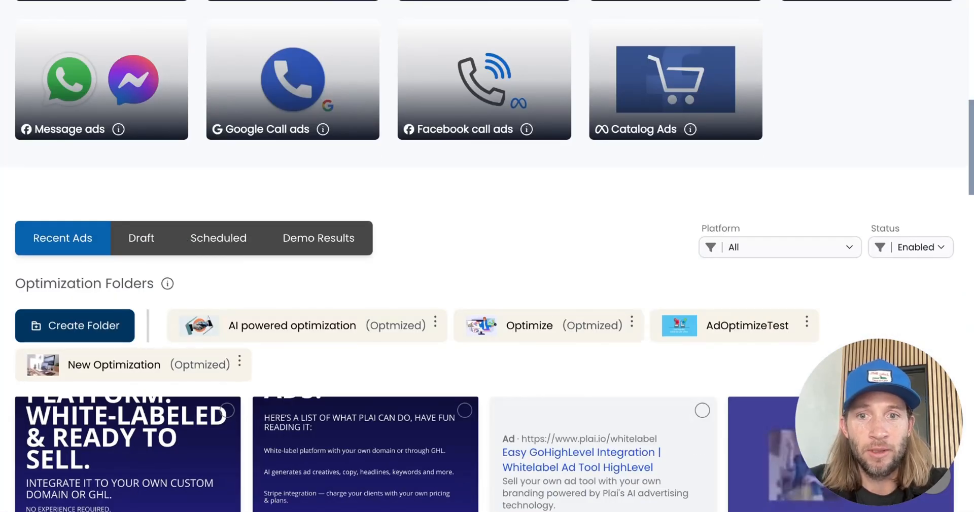
pyautogui.scroll(7, 315, 231)
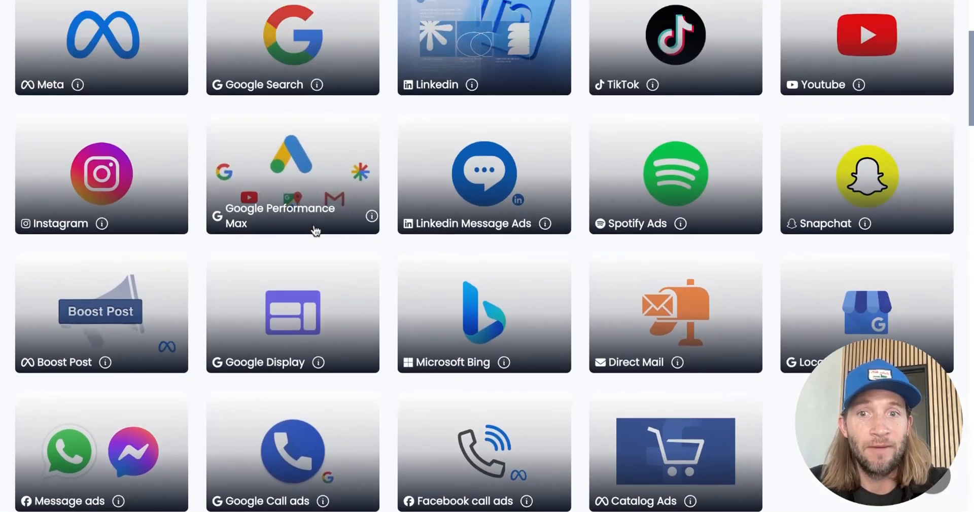
pyautogui.scroll(-7, 315, 231)
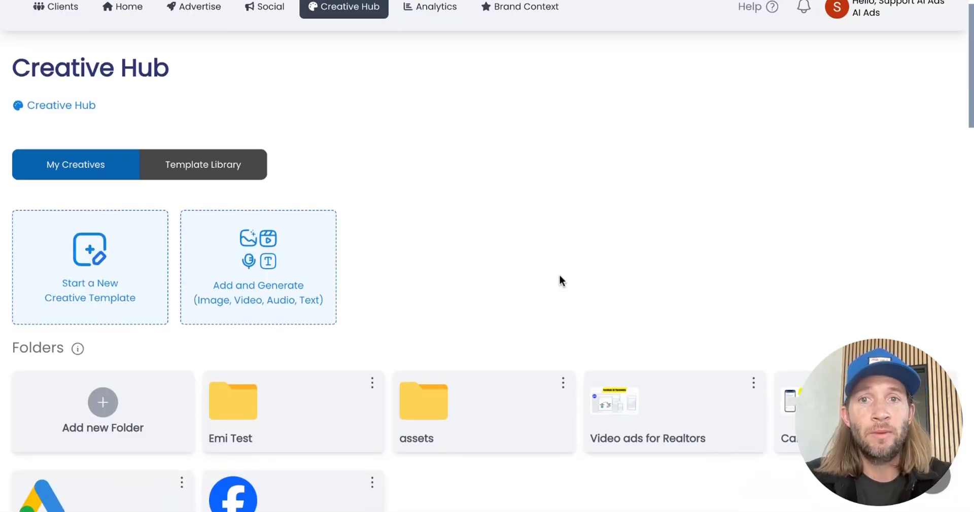
# Start a new Meta creative template from the Creative Hub and check its goal options without changing the goal.
pyautogui.scroll(1, 559, 274)
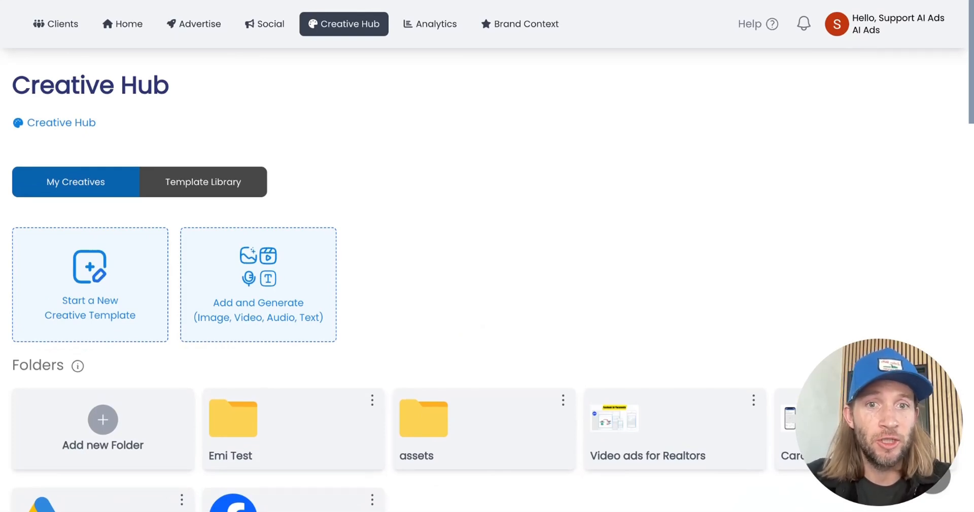
pyautogui.scroll(-8, 487, 256)
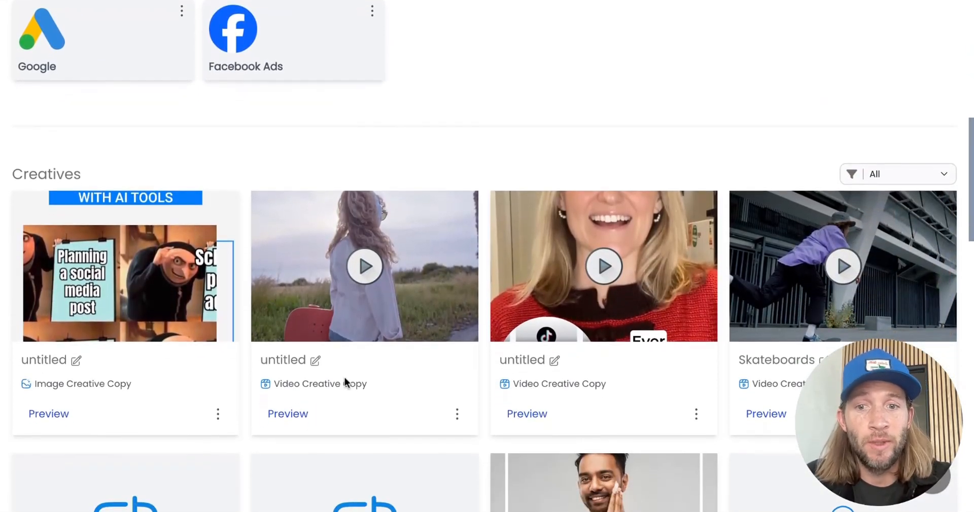
pyautogui.scroll(6, 354, 398)
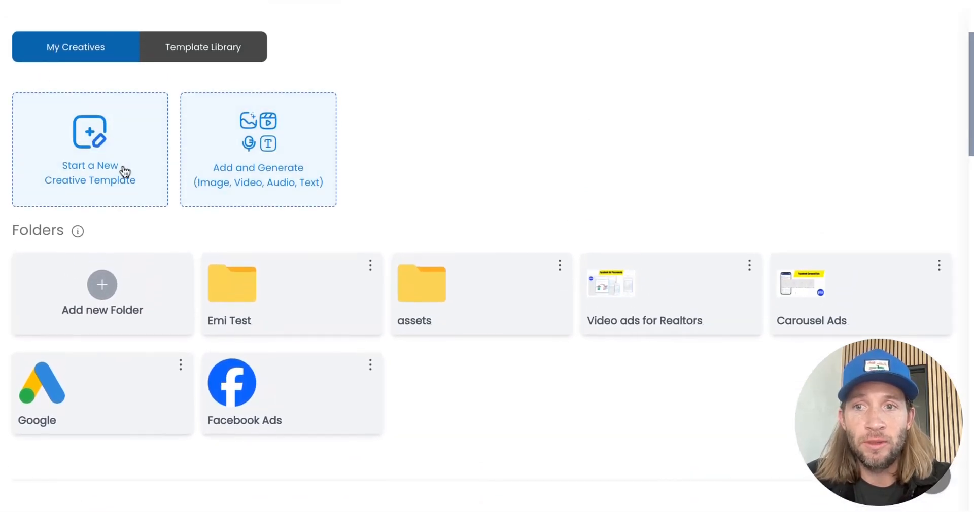
pyautogui.click(124, 173)
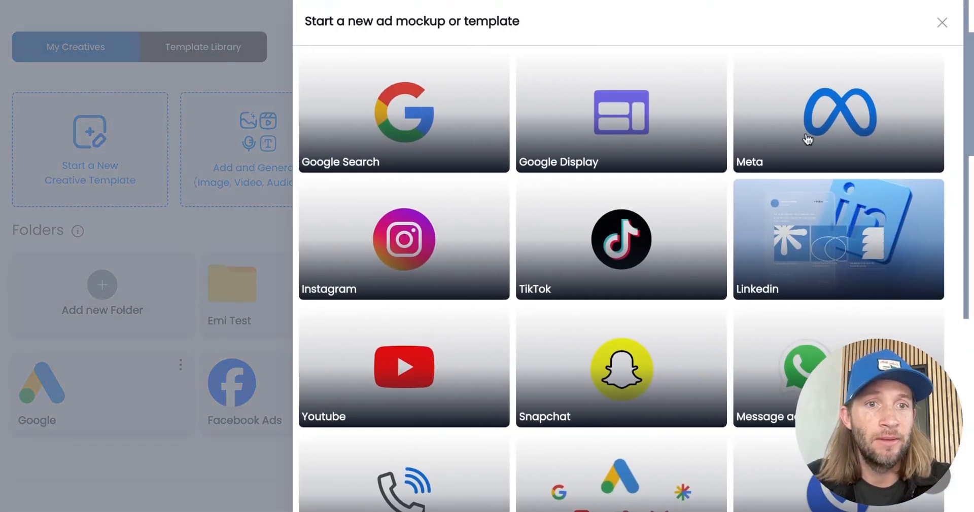
pyautogui.click(807, 139)
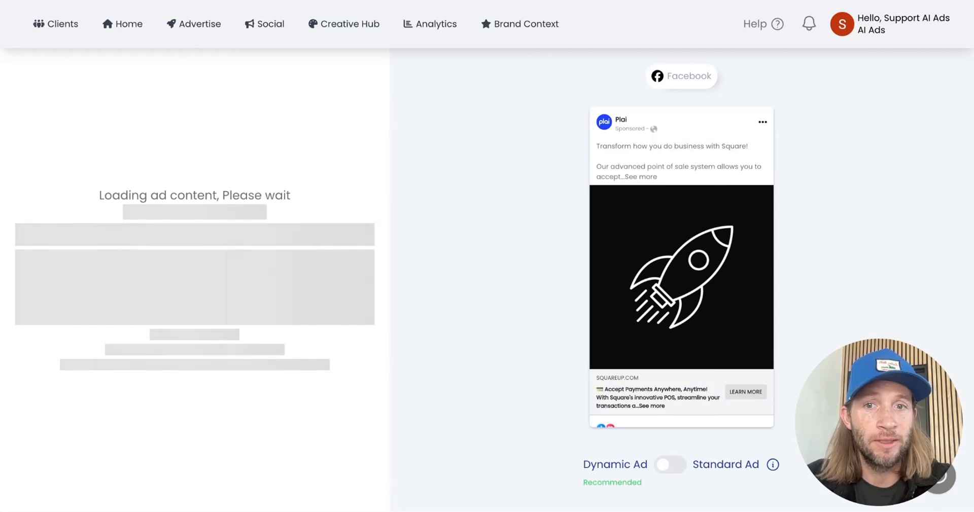
pyautogui.click(359, 87)
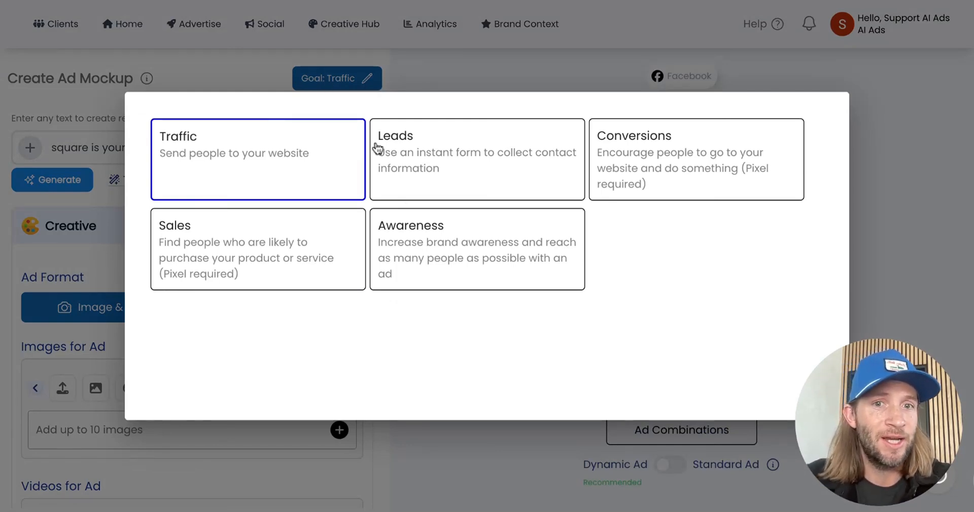
pyautogui.click(425, 79)
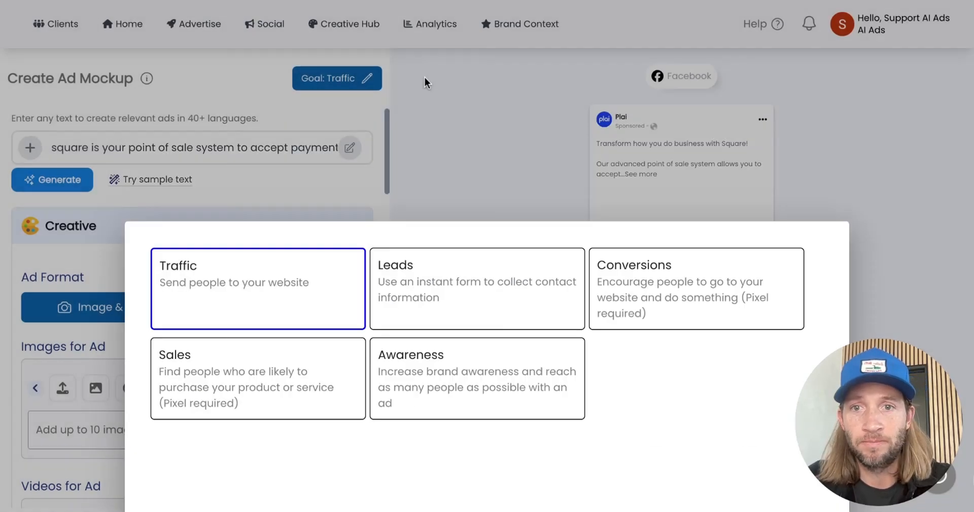
# Replace "Square" in the opening line of the first primary text with the Business name custom field.
pyautogui.scroll(-5, 237, 292)
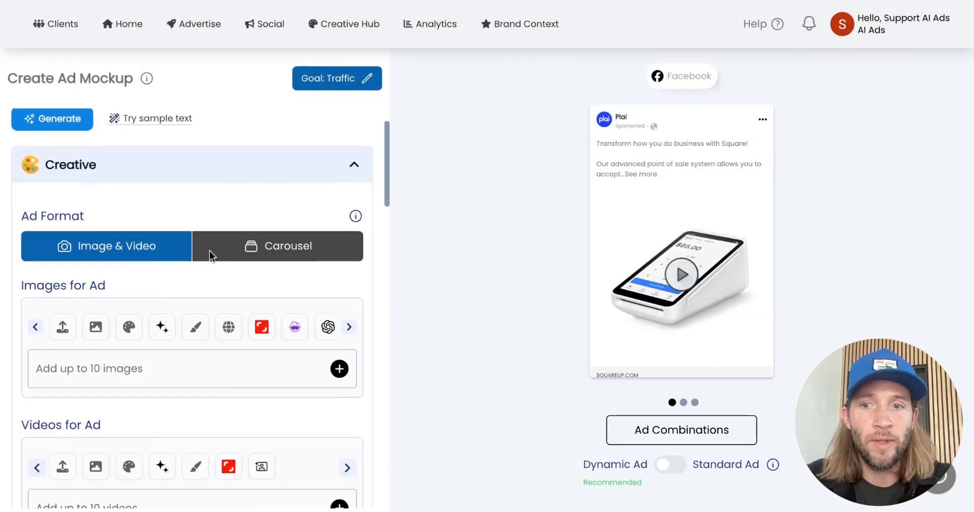
pyautogui.scroll(-4, 209, 254)
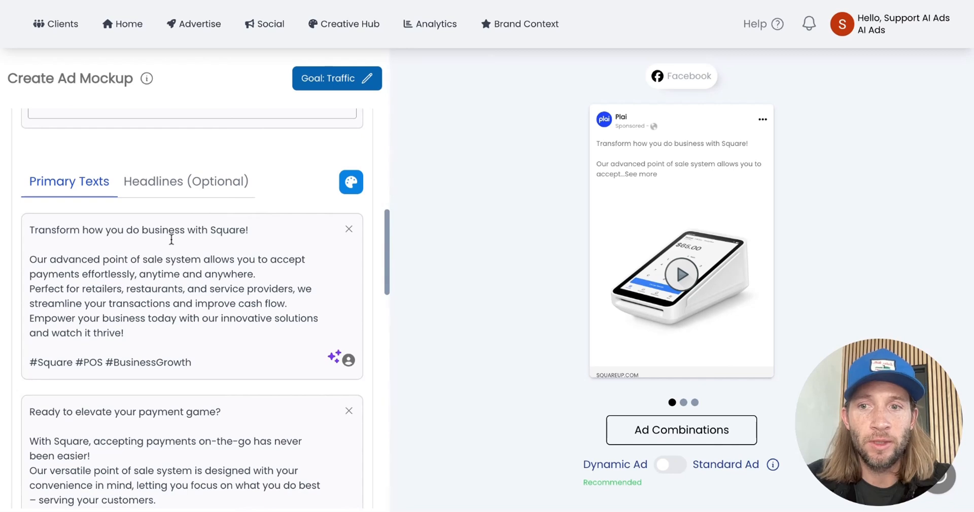
pyautogui.doubleClick(215, 227)
pyautogui.click(349, 360)
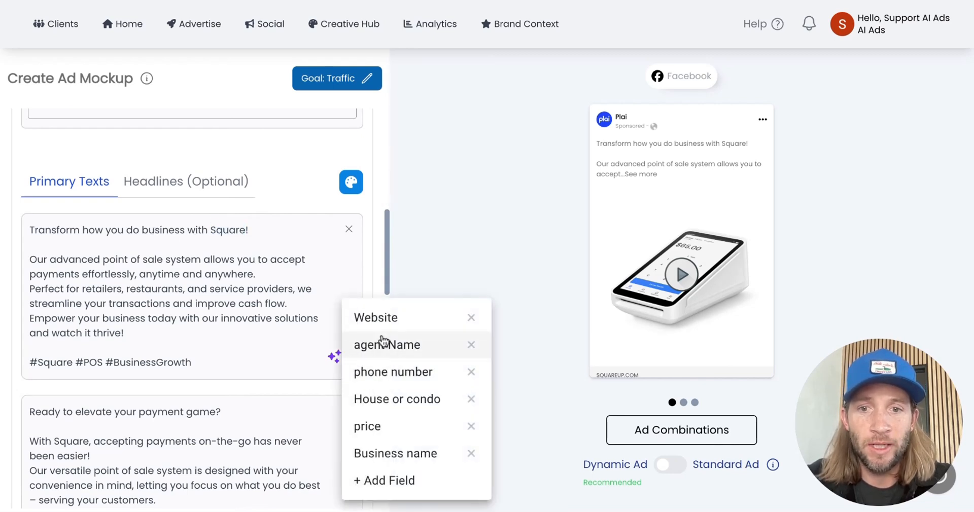
pyautogui.click(406, 454)
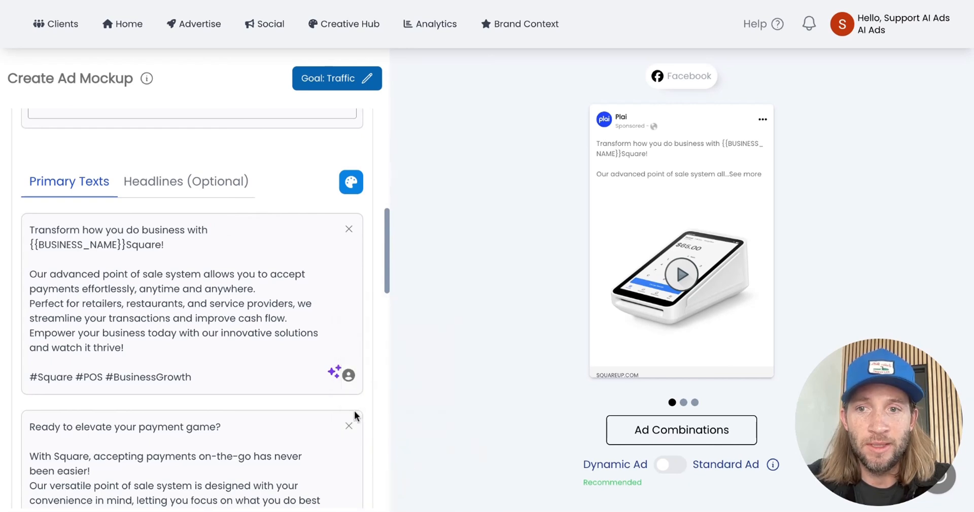
pyautogui.doubleClick(137, 246)
pyautogui.press('BackSpace')
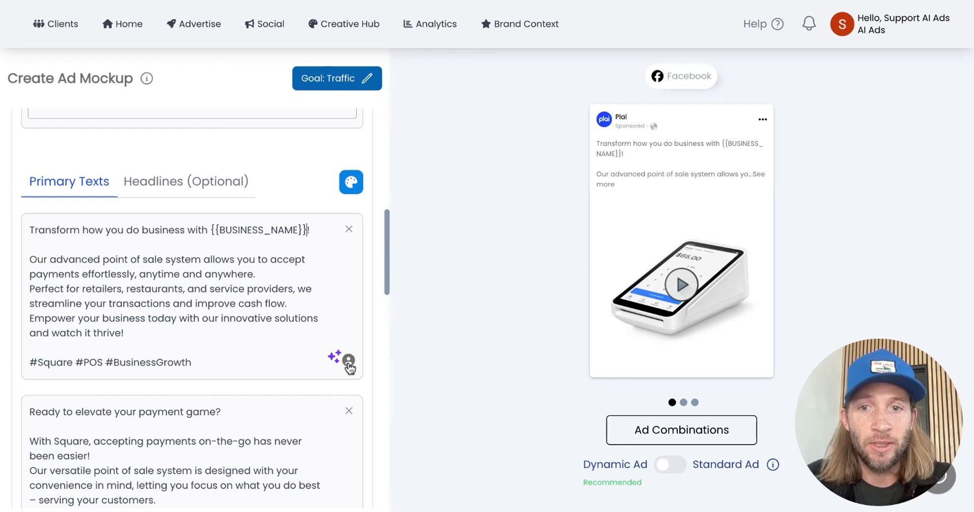
# Replace the hashtag line at the end of the first primary text with the phone number custom field.
pyautogui.click(201, 364)
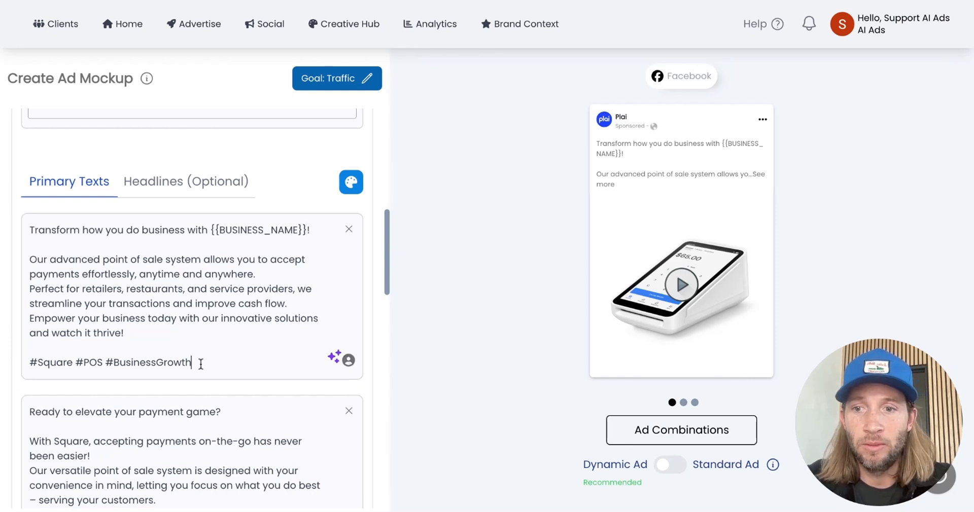
pyautogui.moveTo(201, 364); pyautogui.dragTo(29, 363)
pyautogui.press('BackSpace')
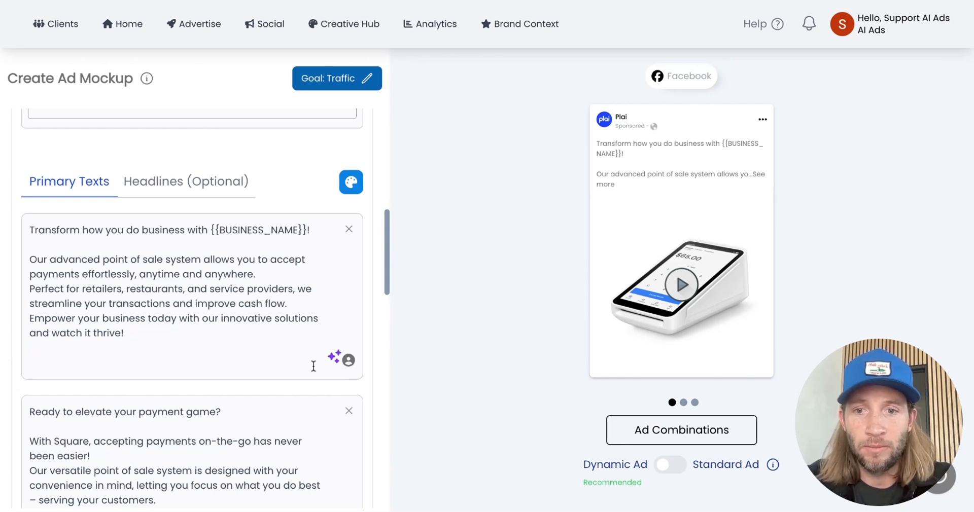
pyautogui.click(349, 361)
pyautogui.click(387, 375)
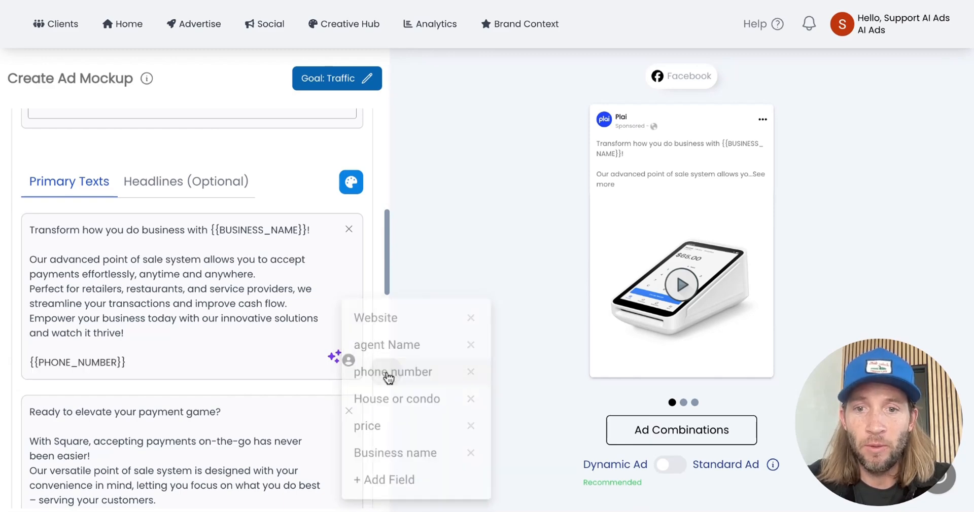
# Create a new custom field named Address and insert it after the phone number field in the first primary text.
pyautogui.click(348, 361)
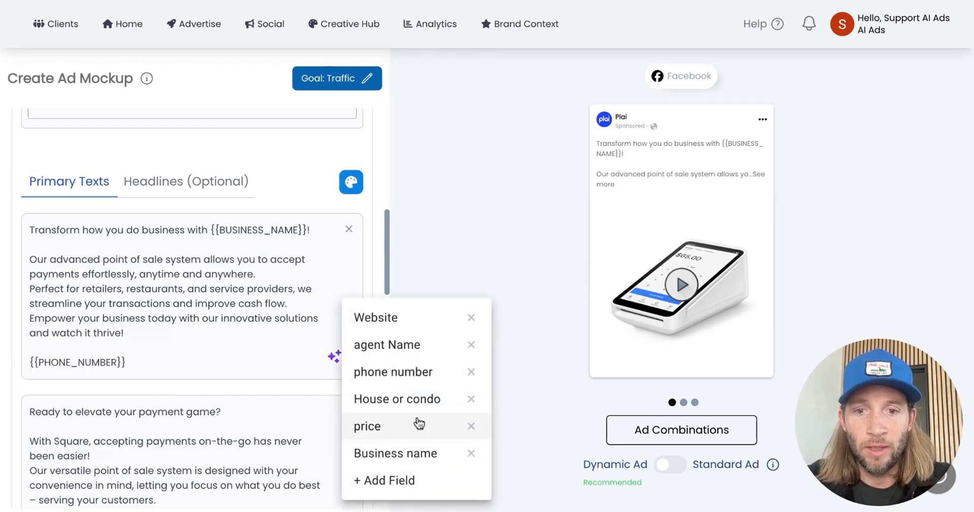
pyautogui.click(406, 480)
pyautogui.click(376, 252)
pyautogui.write('Ad')
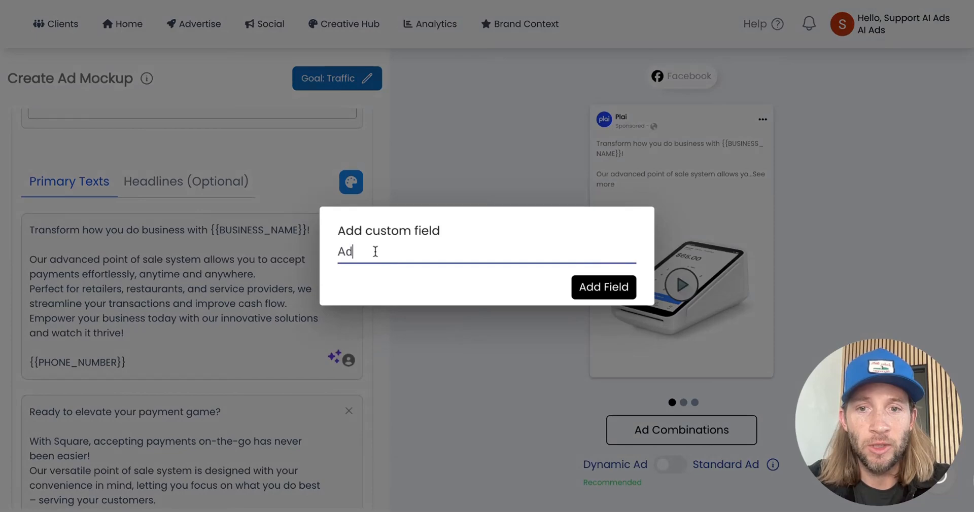
pyautogui.write('dress')
pyautogui.click(587, 295)
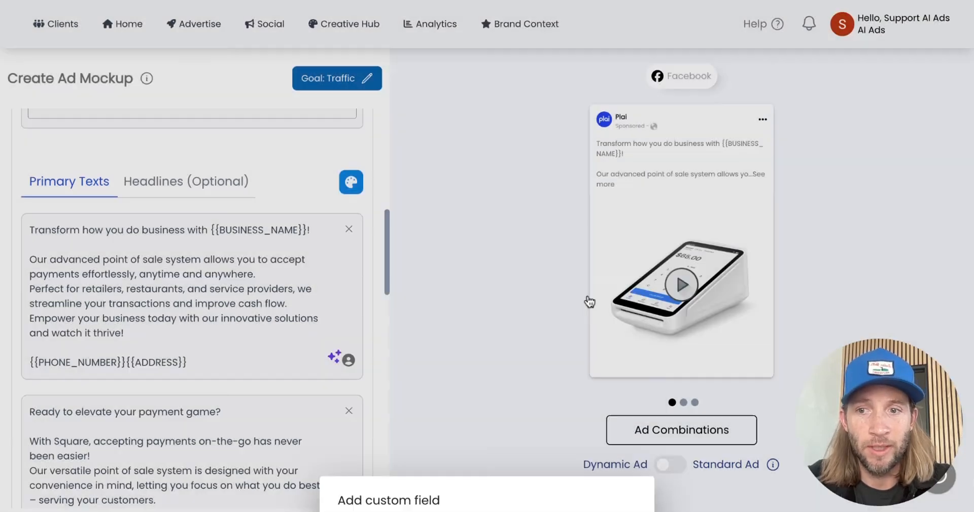
# Check the available actions for the untitled PAY EASY Meta creative in the Creative Hub and start an ad from it.
pyautogui.scroll(-10, 208, 421)
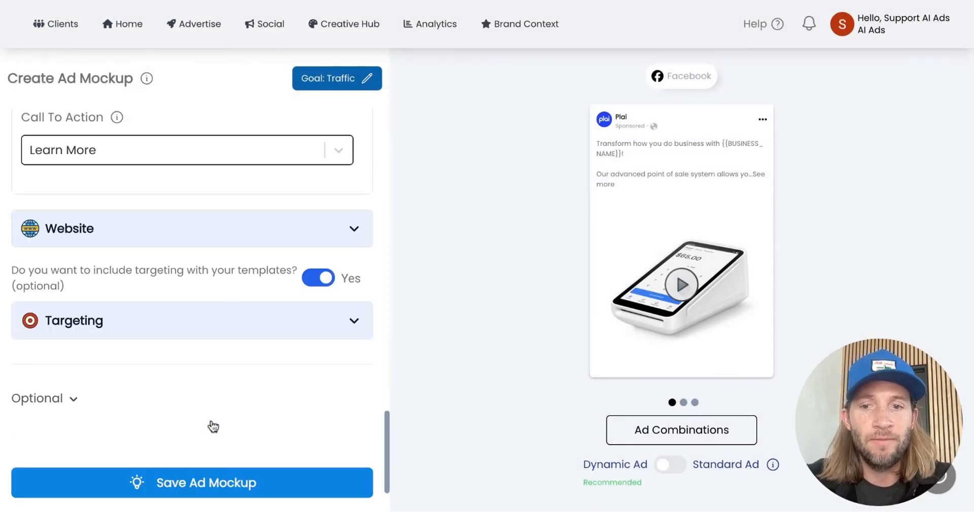
pyautogui.scroll(5, 213, 426)
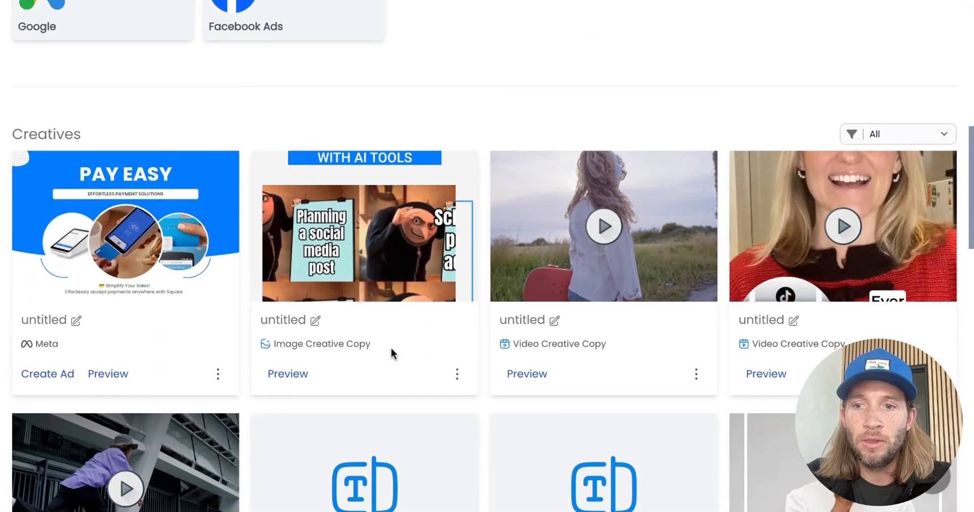
pyautogui.click(217, 376)
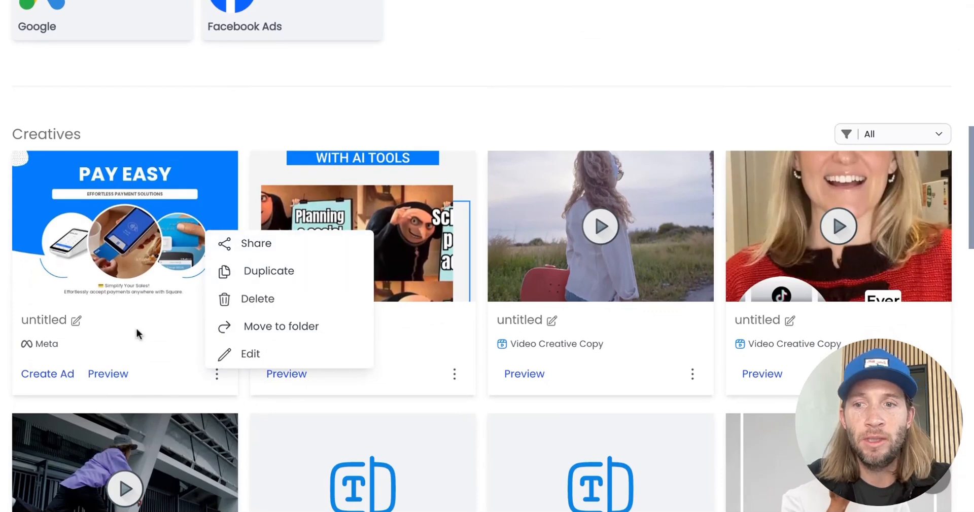
pyautogui.click(94, 355)
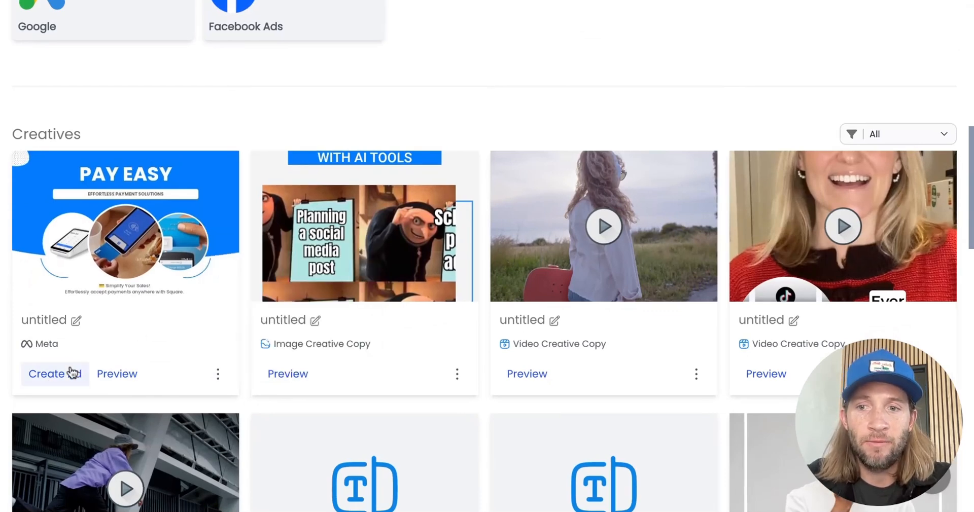
pyautogui.click(73, 374)
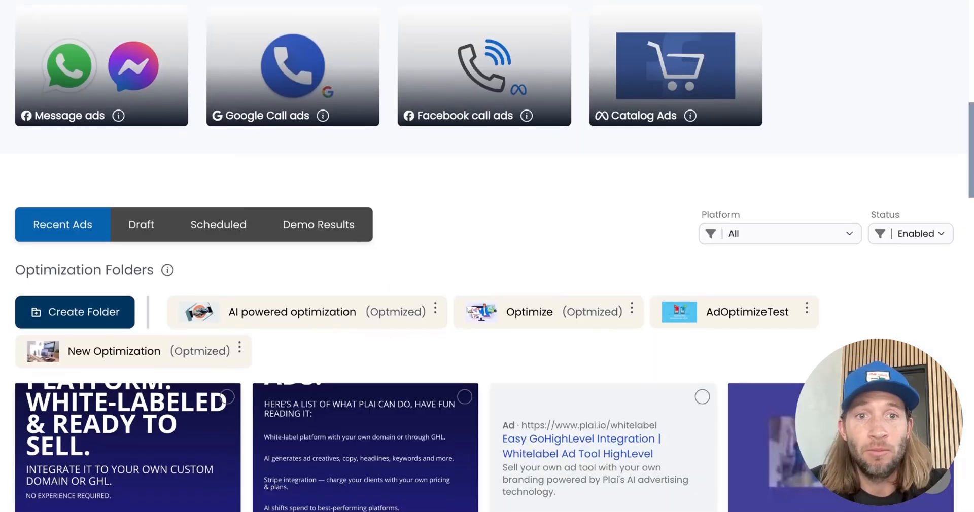
pyautogui.scroll(10, 487, 256)
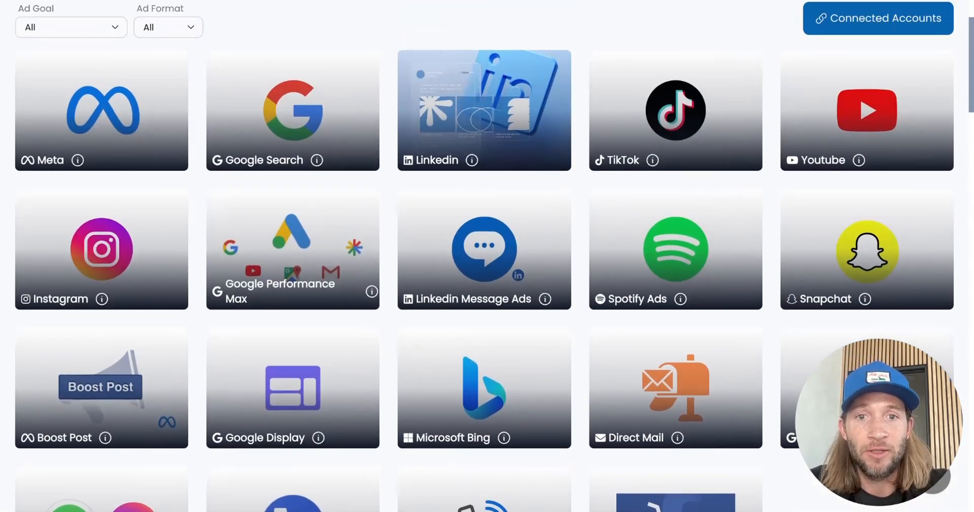
pyautogui.scroll(1, 488, 256)
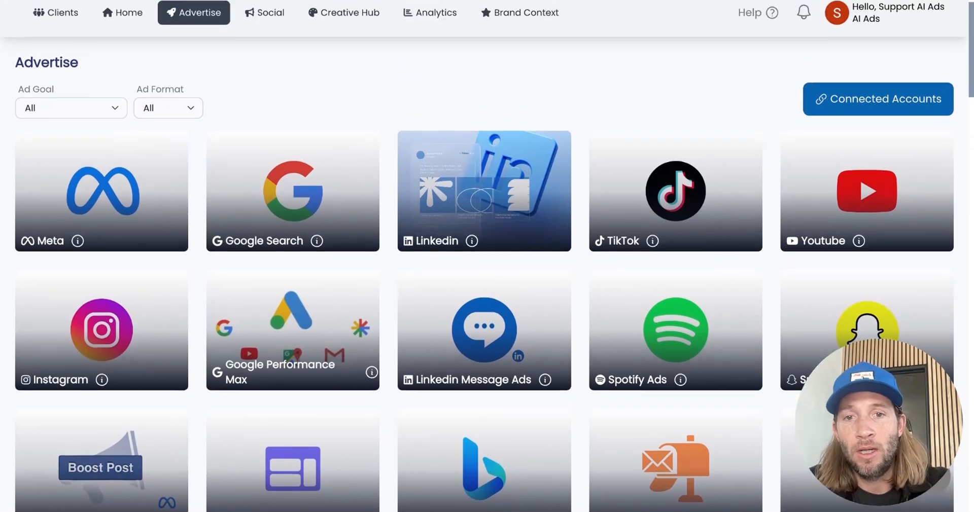